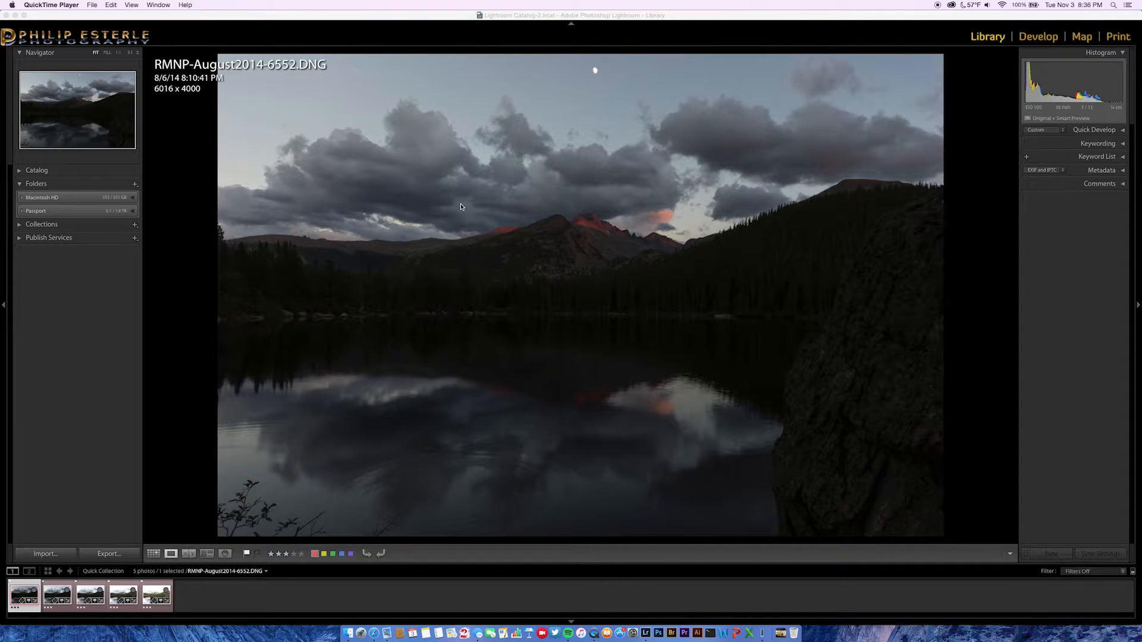
Browse the five Bear Lake bracketed exposures in Grid and Loupe, comparing darkest 6552 with 6554.
left_click(461, 207)
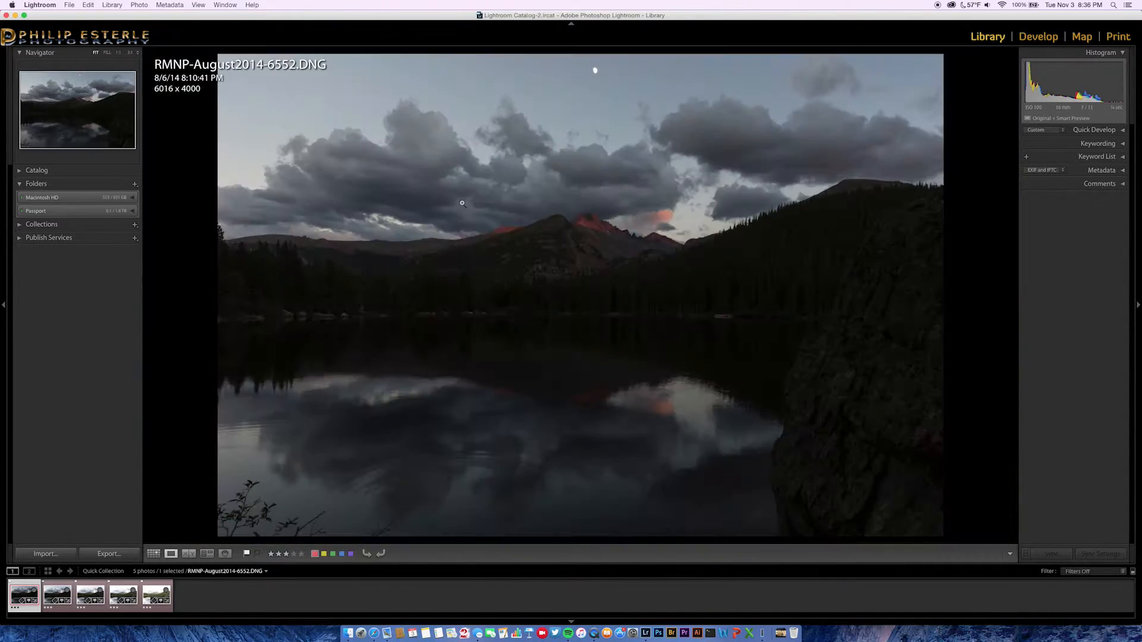
key("g")
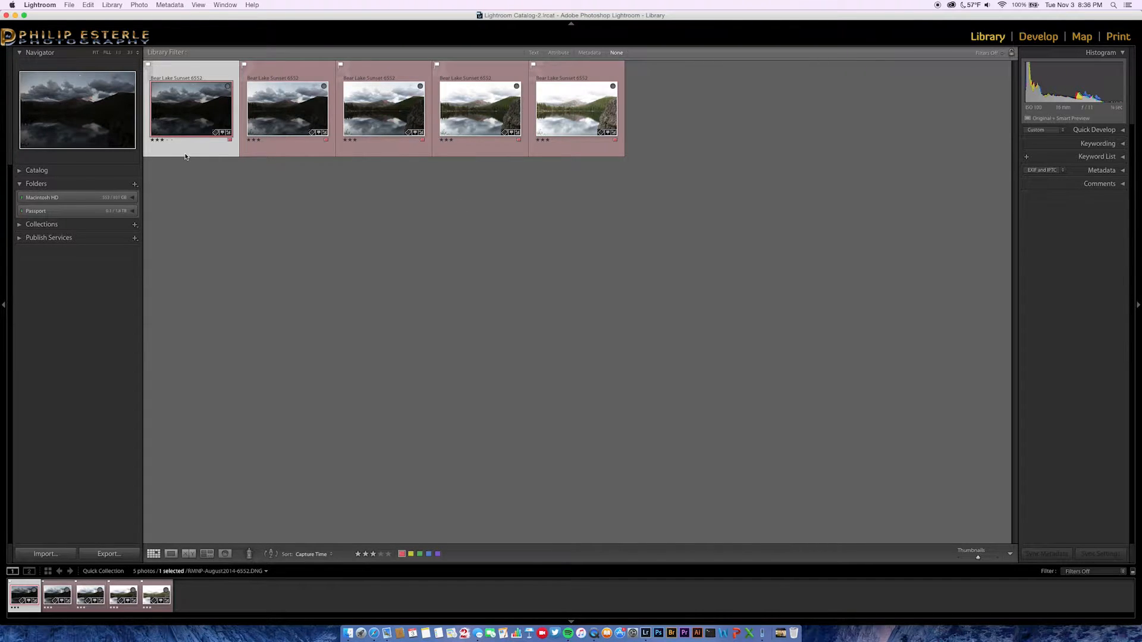
key("e")
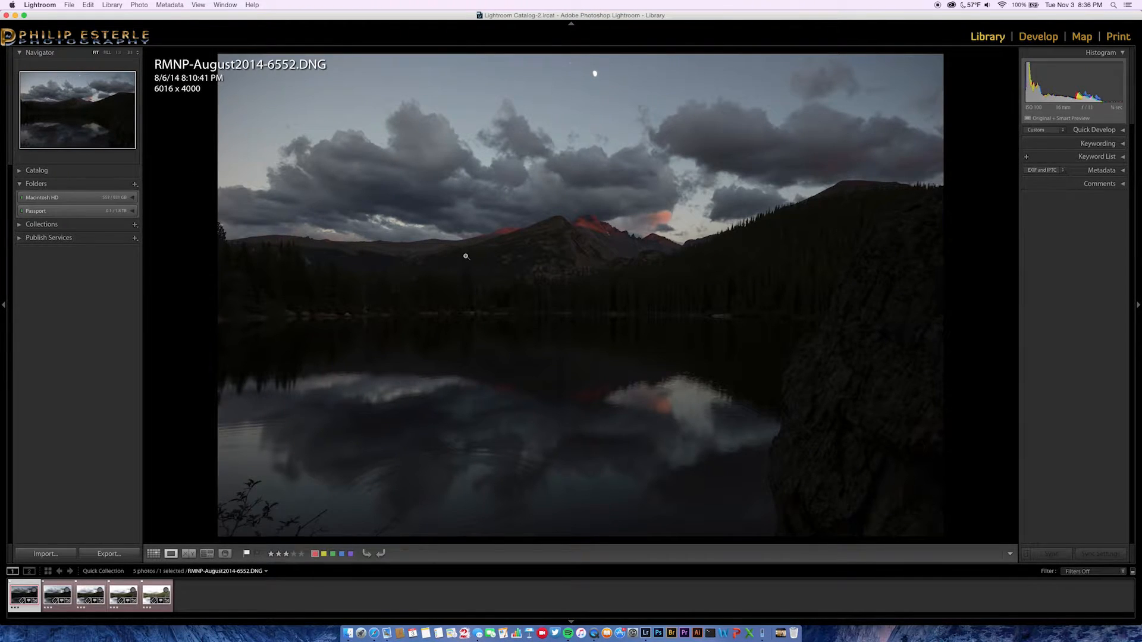
key("Right")
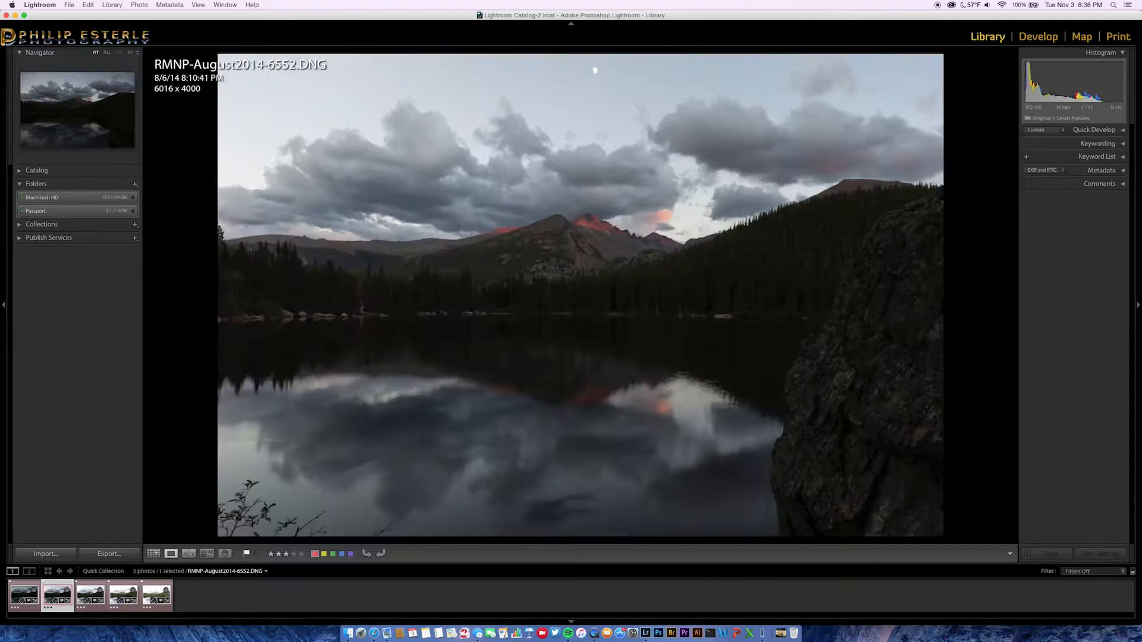
key("Right")
key("Right")
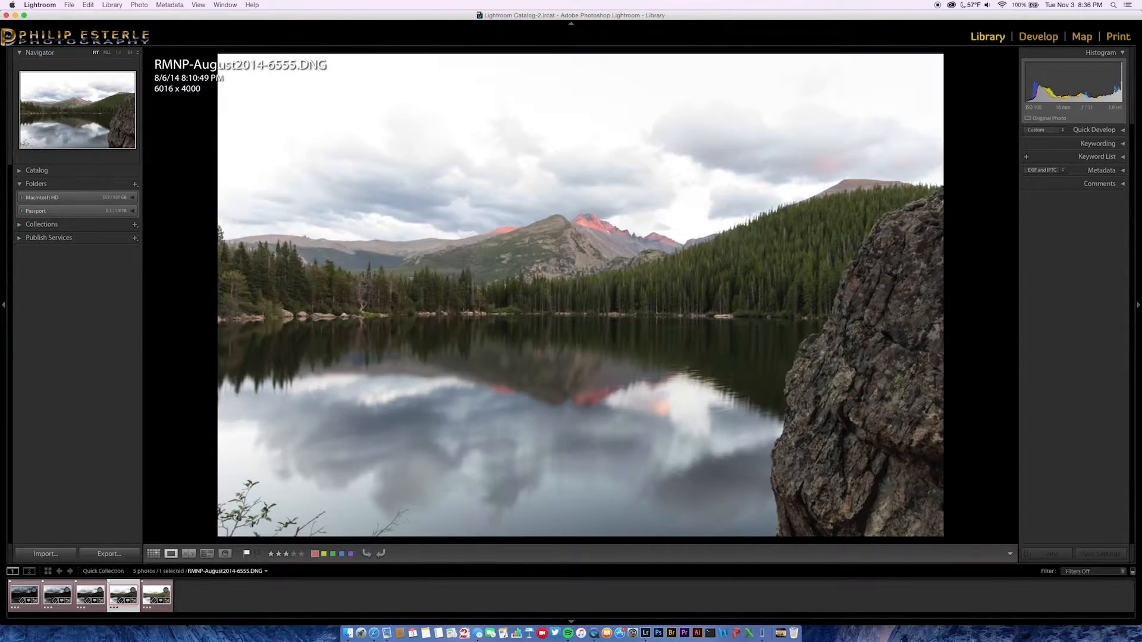
key("Right")
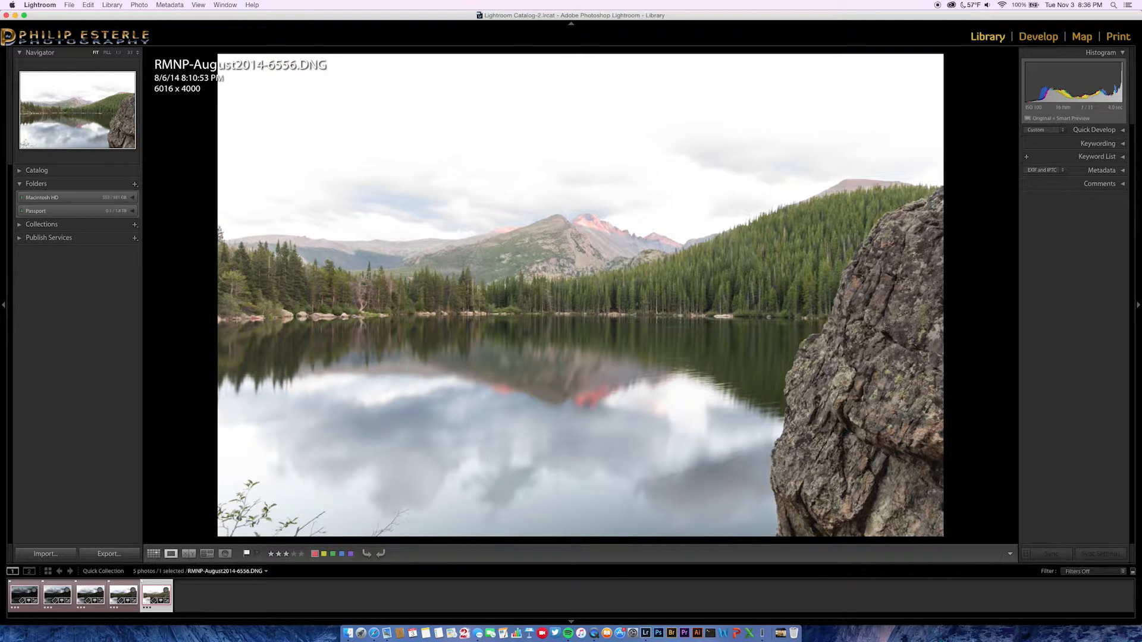
key("Left")
key("Left")
key("Left")
key("Left")
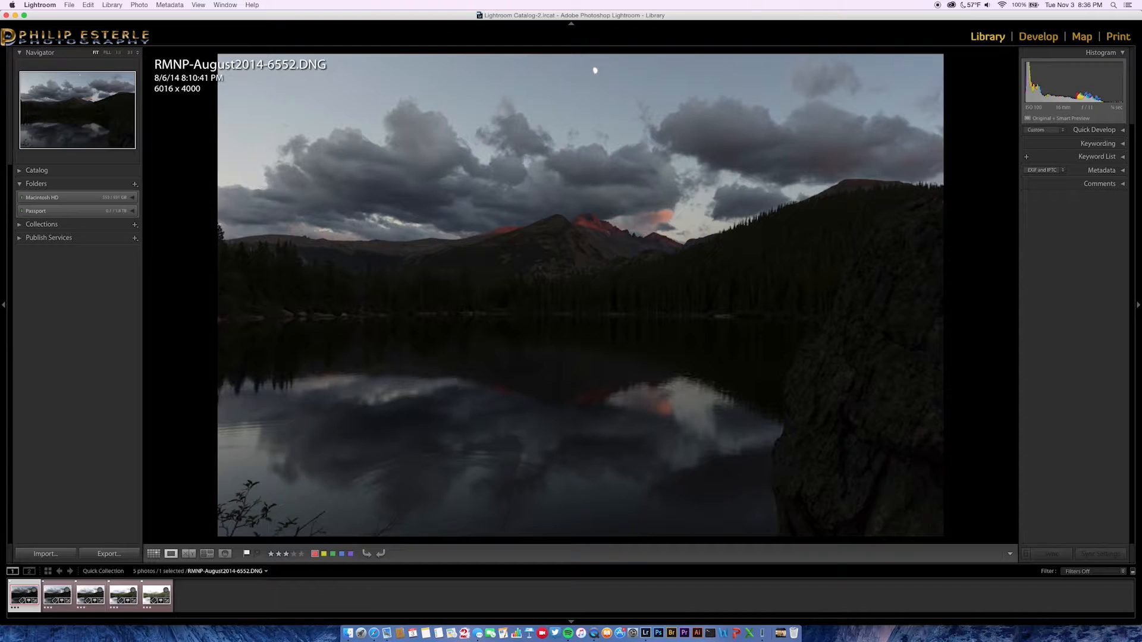
key("Right")
key("Right")
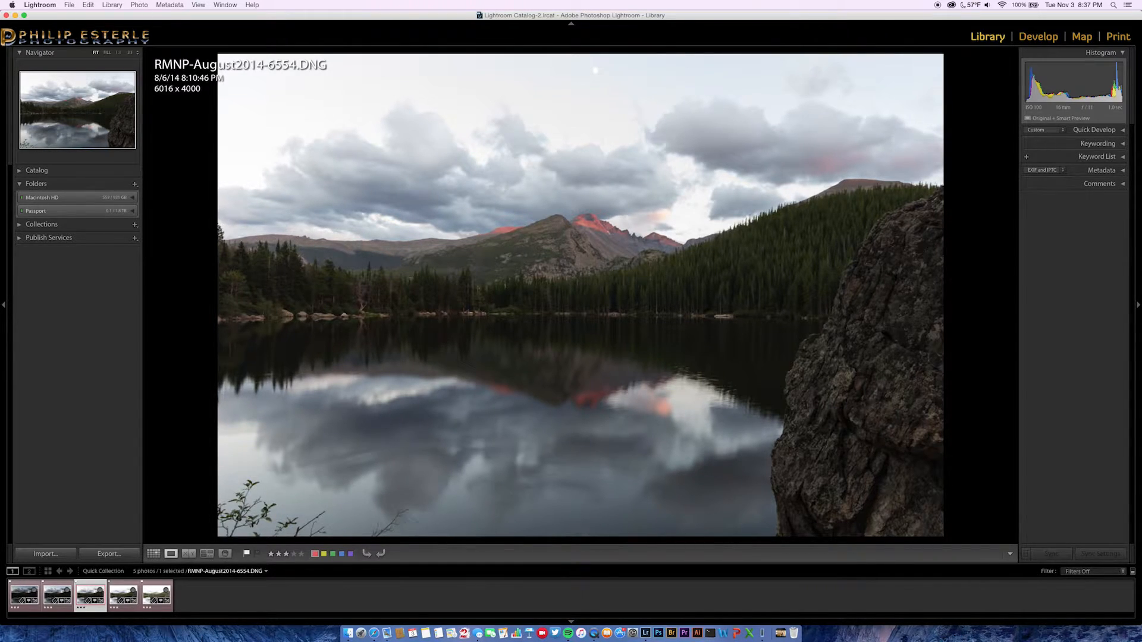
key("Left")
key("Left")
Open the darkest exposure, RMNP-August2014-6552, in the Develop module.
key("g")
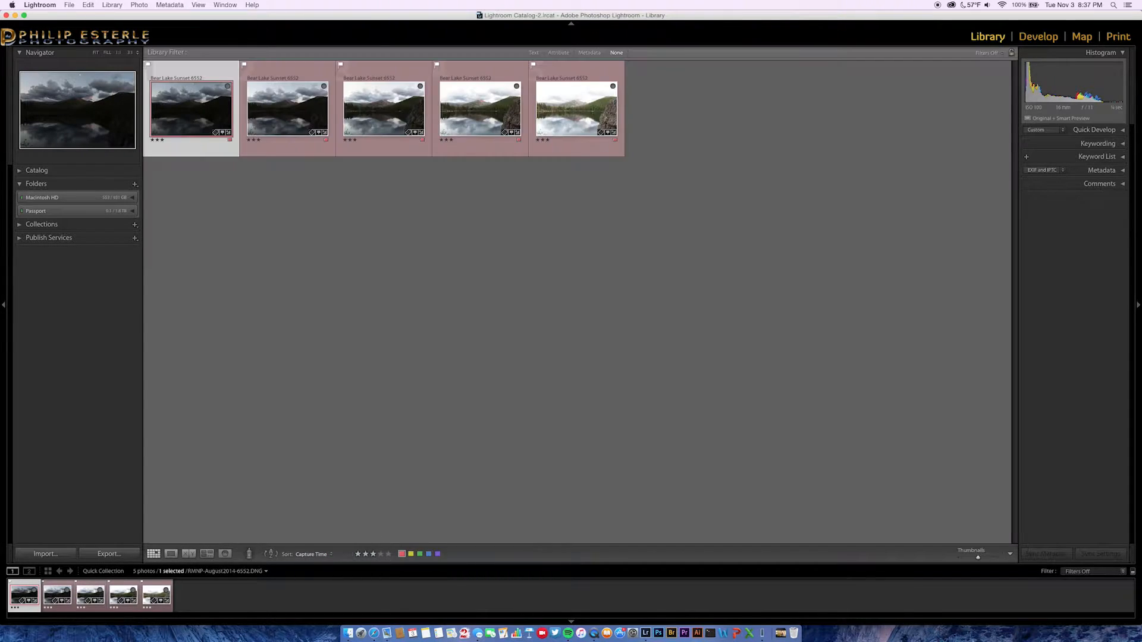
key("e")
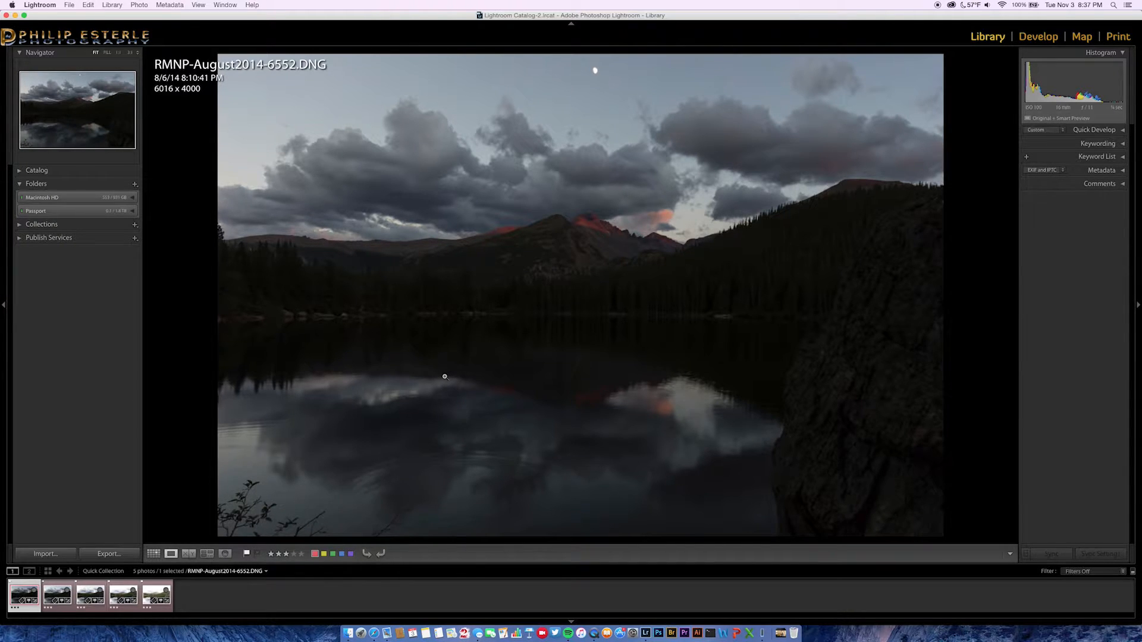
key("Right")
key("Right")
key("Right")
key("Right")
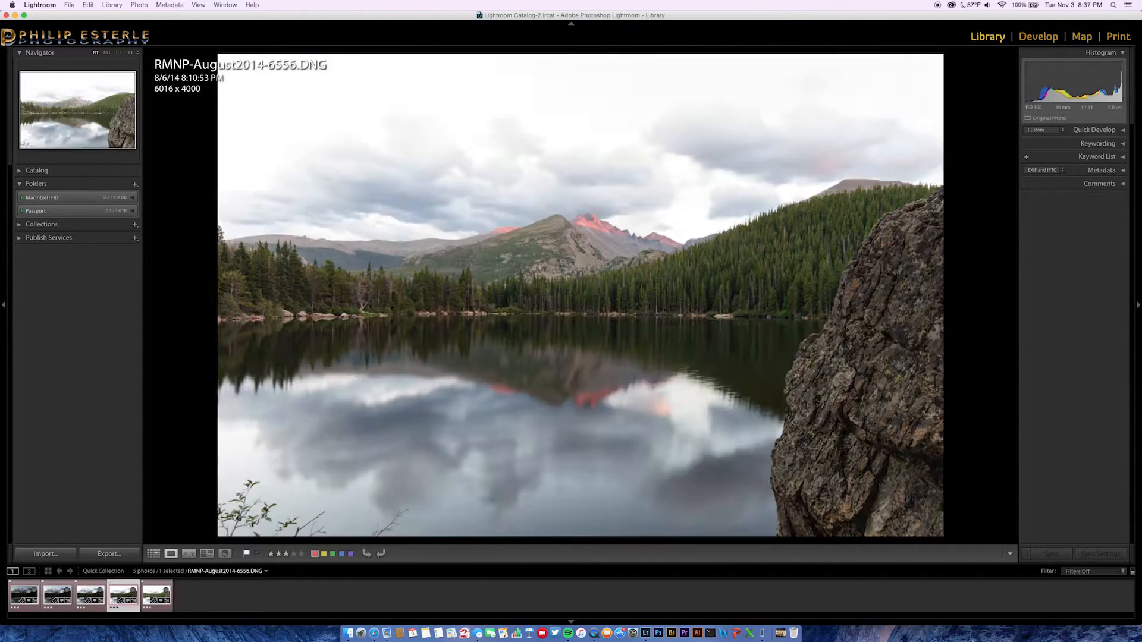
key("d")
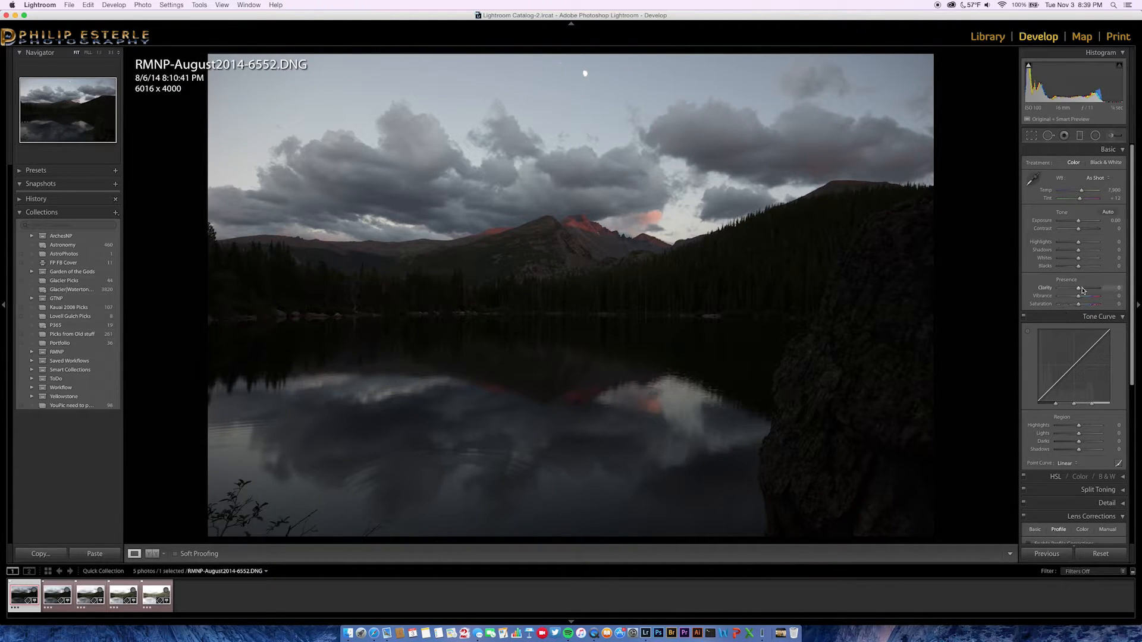
Raise the Presence sliders to Clarity +14, Vibrance +20 and Saturation +13.
left_click_drag(1083, 291, 1082, 297)
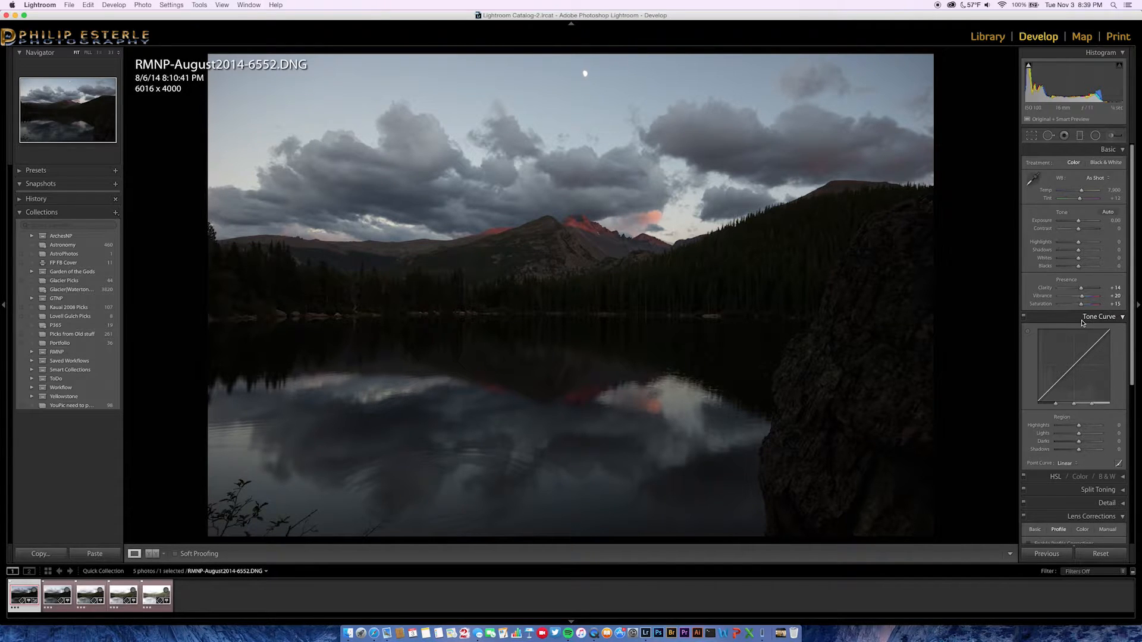
Enable lens profile corrections using the Sigma SIGMA 10-20mm F4-5.6 EX DC HSM profile.
left_click(1082, 319)
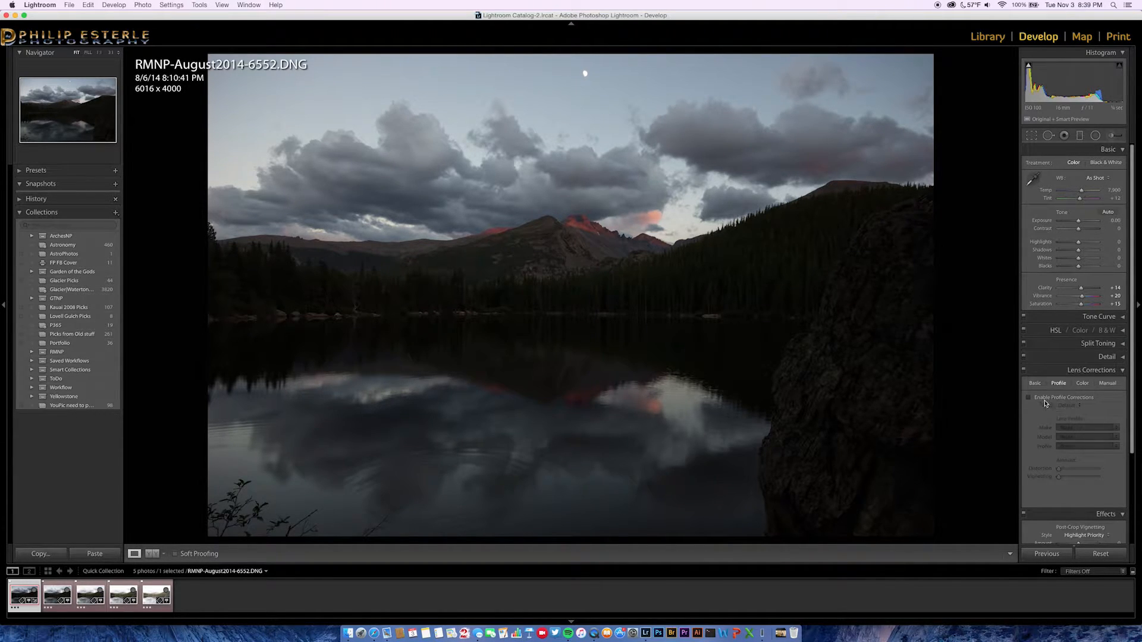
left_click(1030, 398)
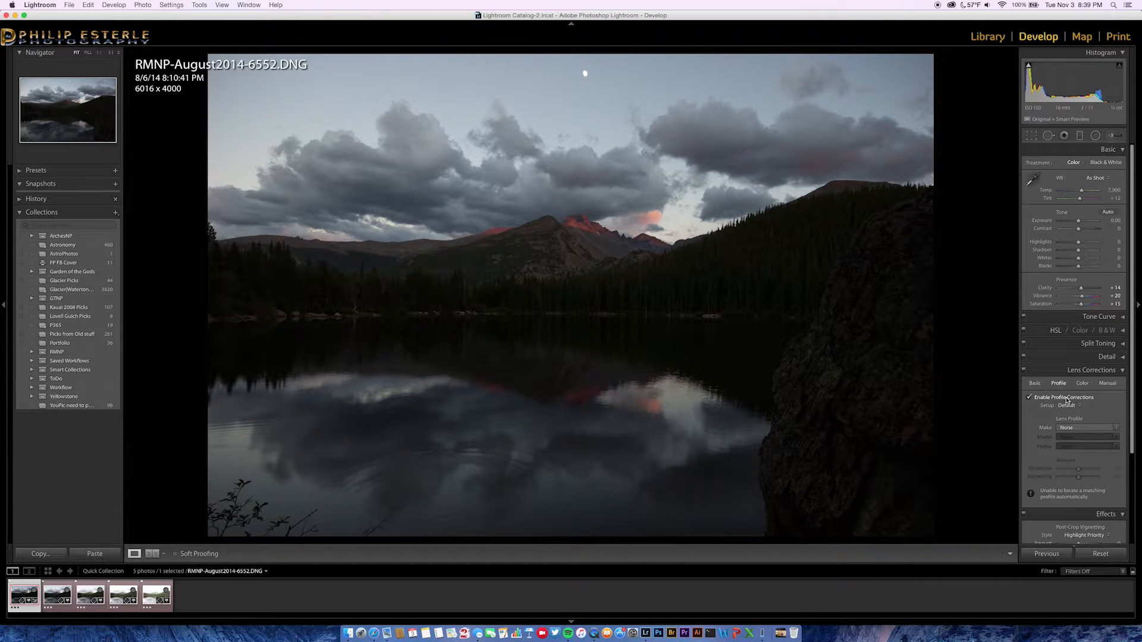
left_click(1082, 427)
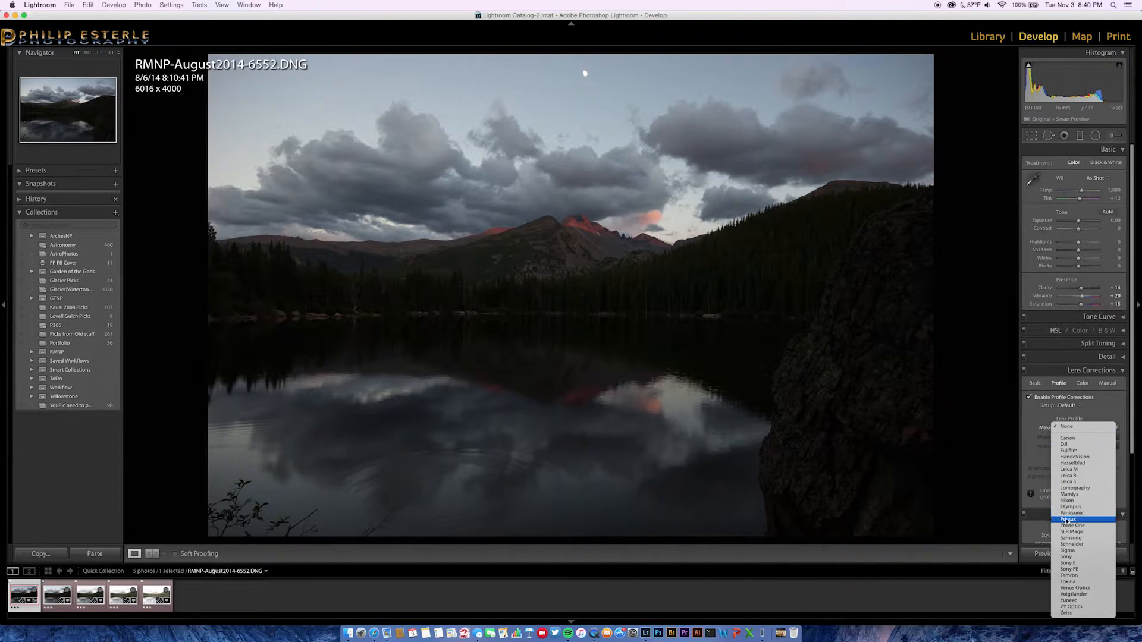
left_click(1073, 551)
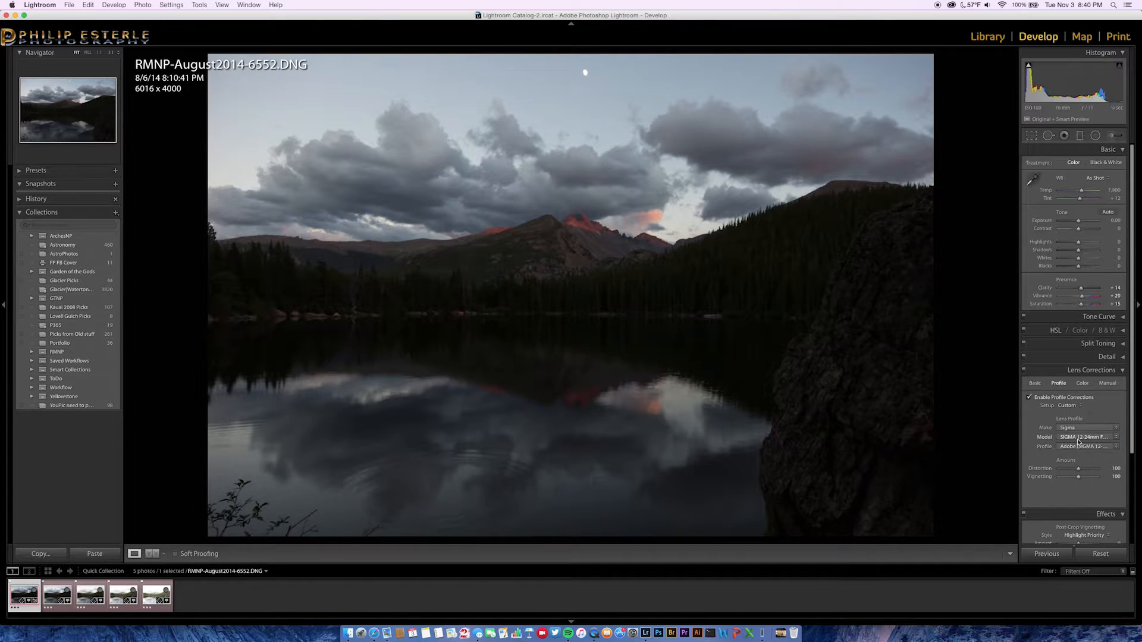
left_click(1077, 438)
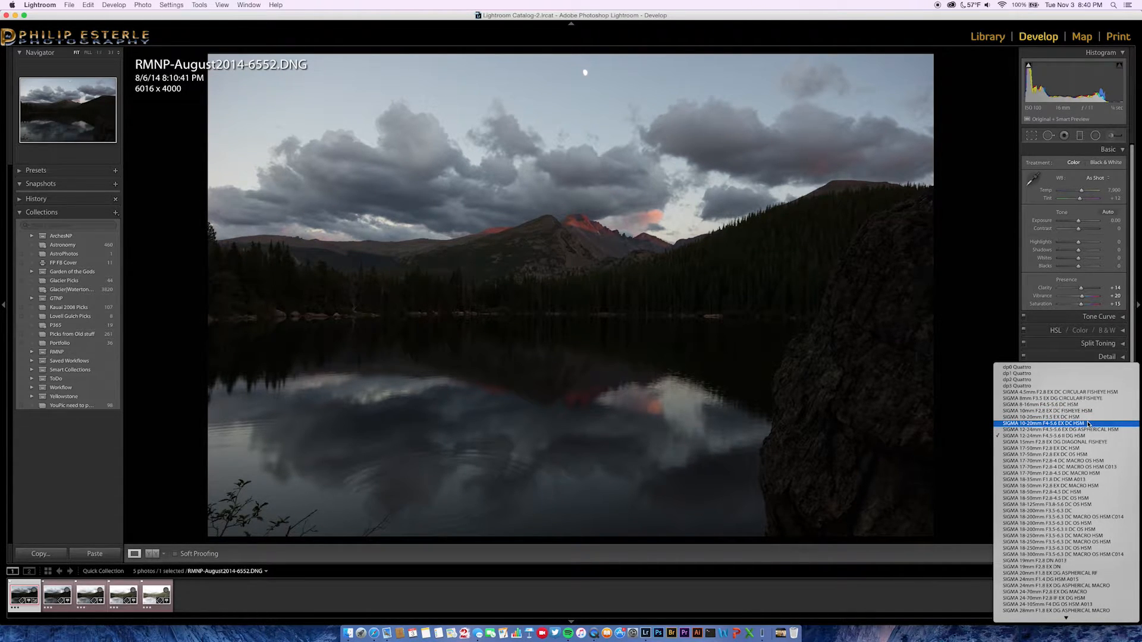
left_click(1088, 424)
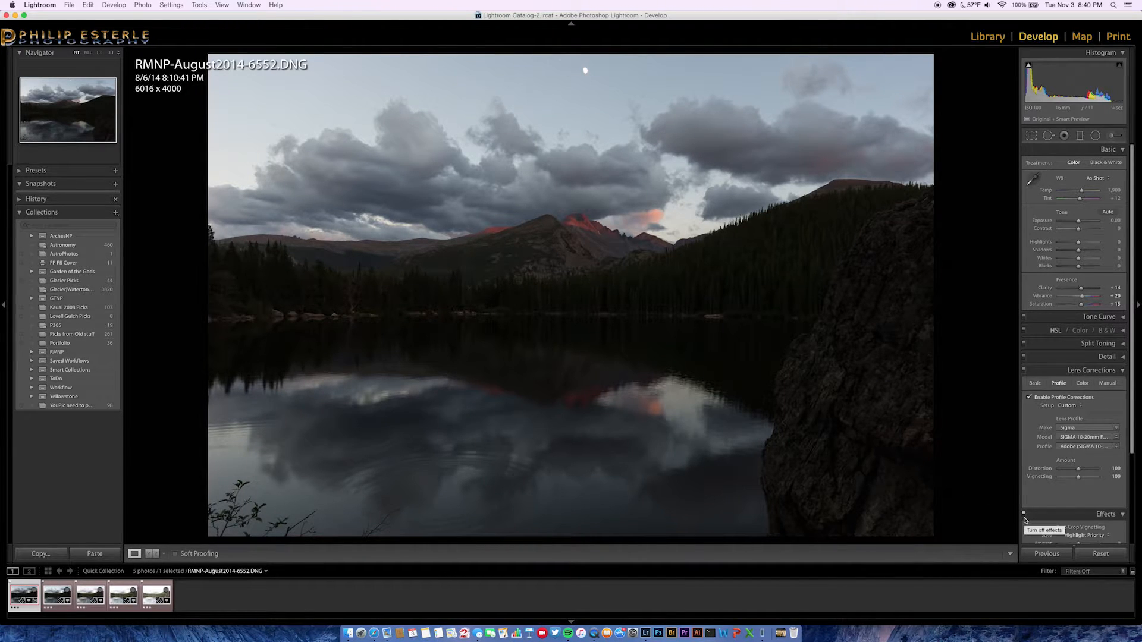
Toggle profile corrections off and on to compare the corners, leaving them enabled.
left_click(1031, 398)
left_click(1031, 398)
left_click(1031, 398)
left_click(1031, 398)
Turn on Remove Chromatic Aberration with purple and green defringe amounts of 2.
left_click(1082, 384)
left_click(1029, 397)
left_click_drag(1059, 425, 1063, 444)
left_click(1059, 443)
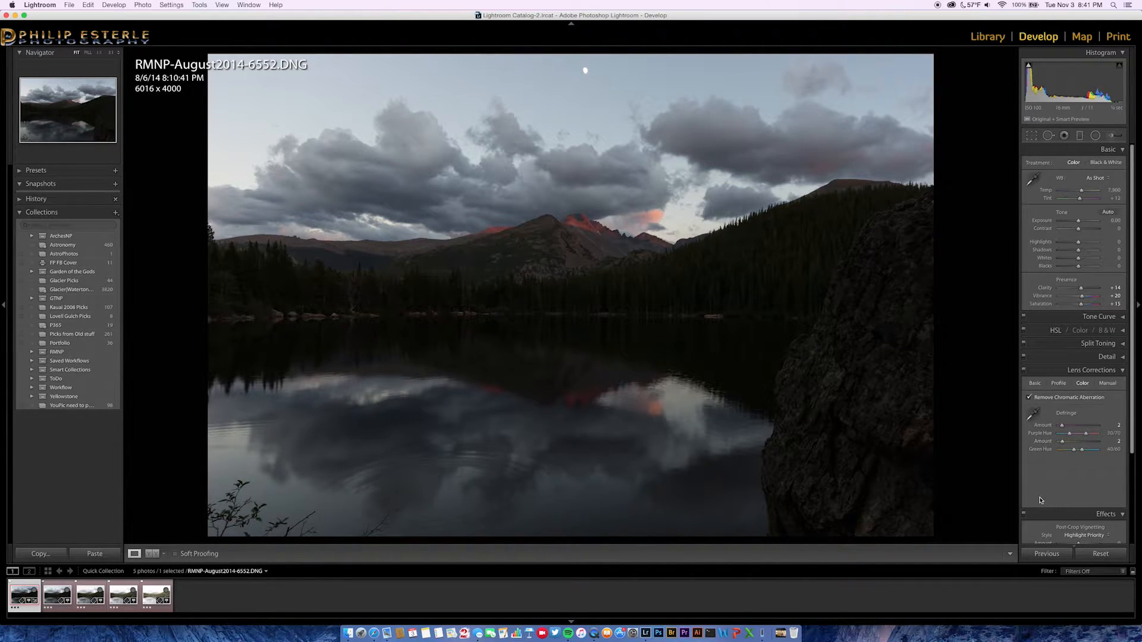
Inspect the red mountain peak at 1:1, pan across the peaks, then return to fit view.
left_click(581, 216)
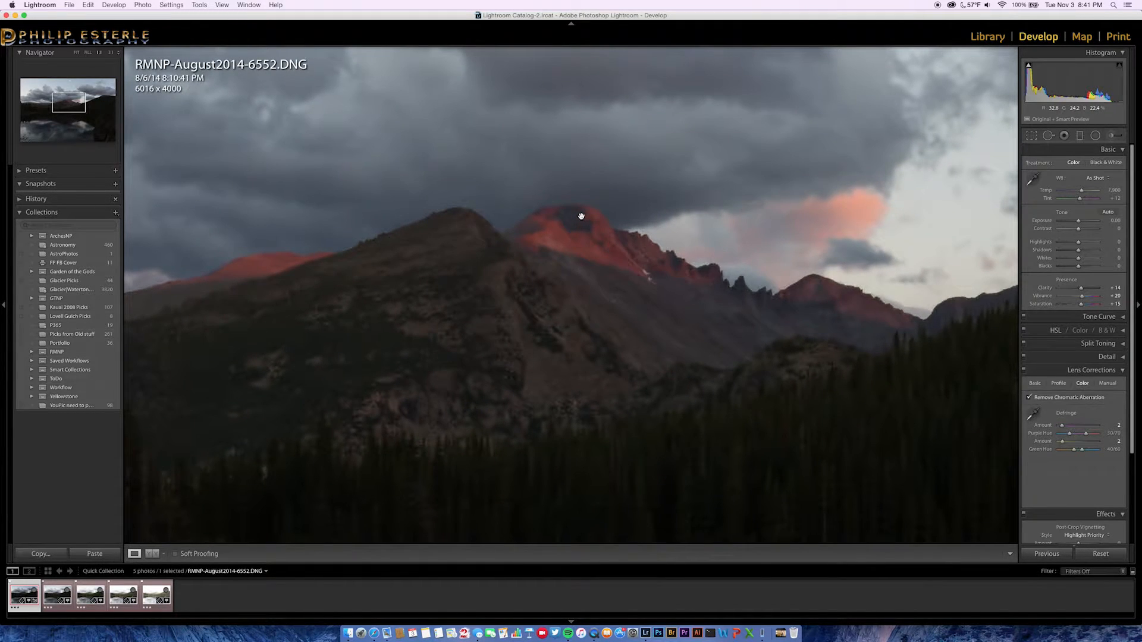
left_click_drag(791, 296, 648, 300)
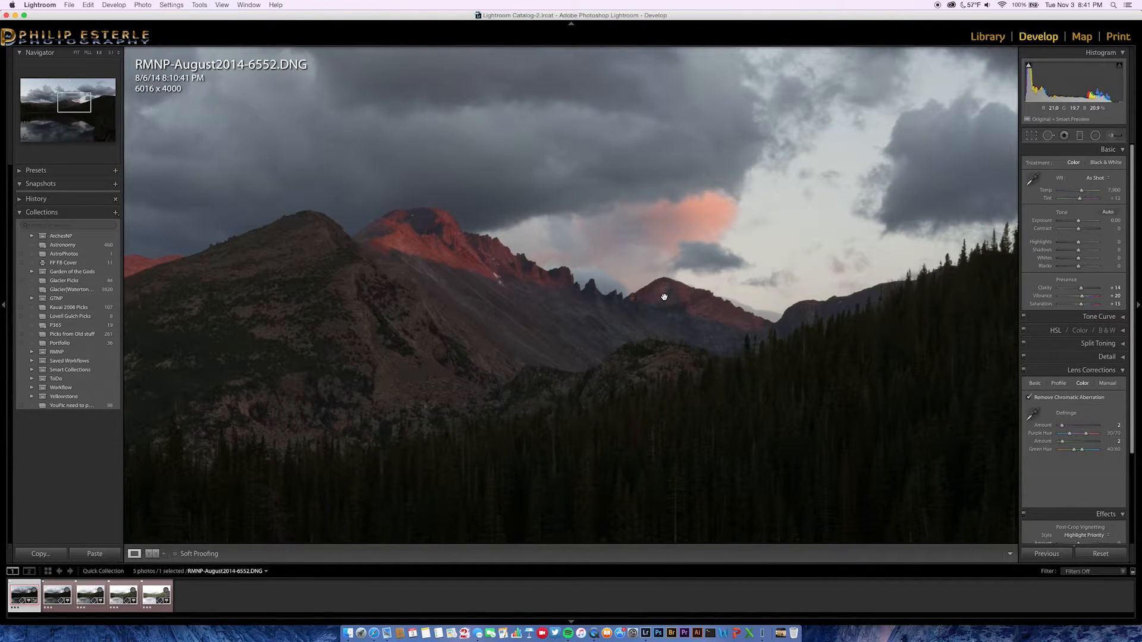
left_click(531, 287)
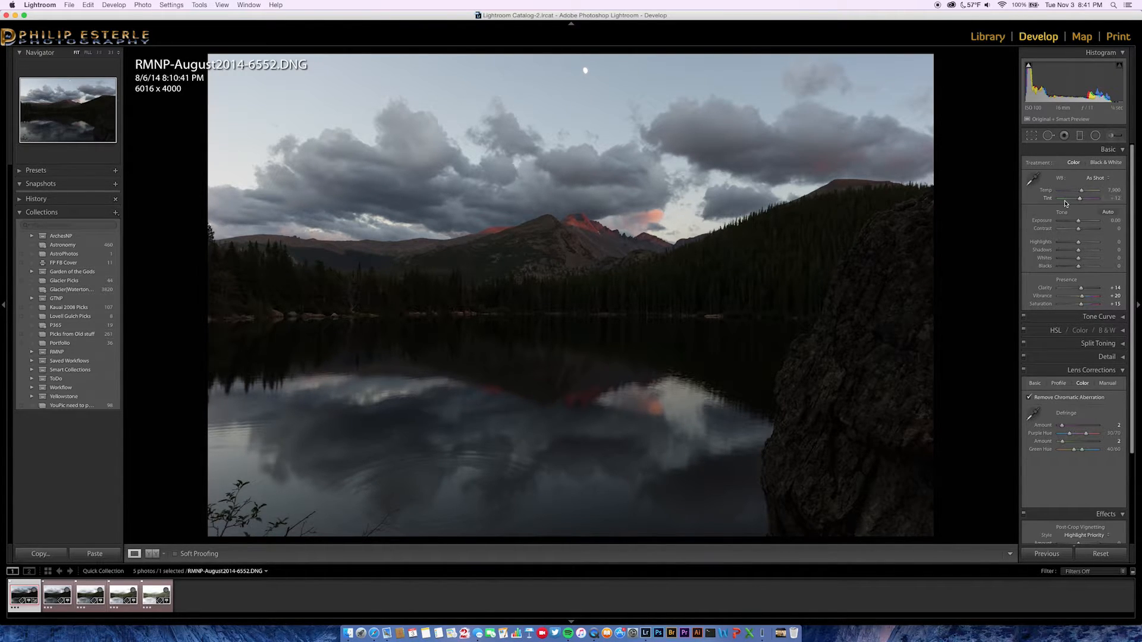
Cool the white balance by lowering Temp and set Tint to -5.
left_click(1082, 191)
mouse_move(1082, 191)
left_mouse_down()
mouse_move(1065, 193)
mouse_move(1098, 191)
mouse_move(1079, 193)
left_mouse_up()
left_click(1079, 200)
left_click_drag(1080, 200, 1080, 201)
left_click(1080, 201)
left_click_drag(1080, 201, 1081, 201)
left_click_drag(1081, 201, 1081, 201)
left_click(1118, 199)
type("-5")
key("Return")
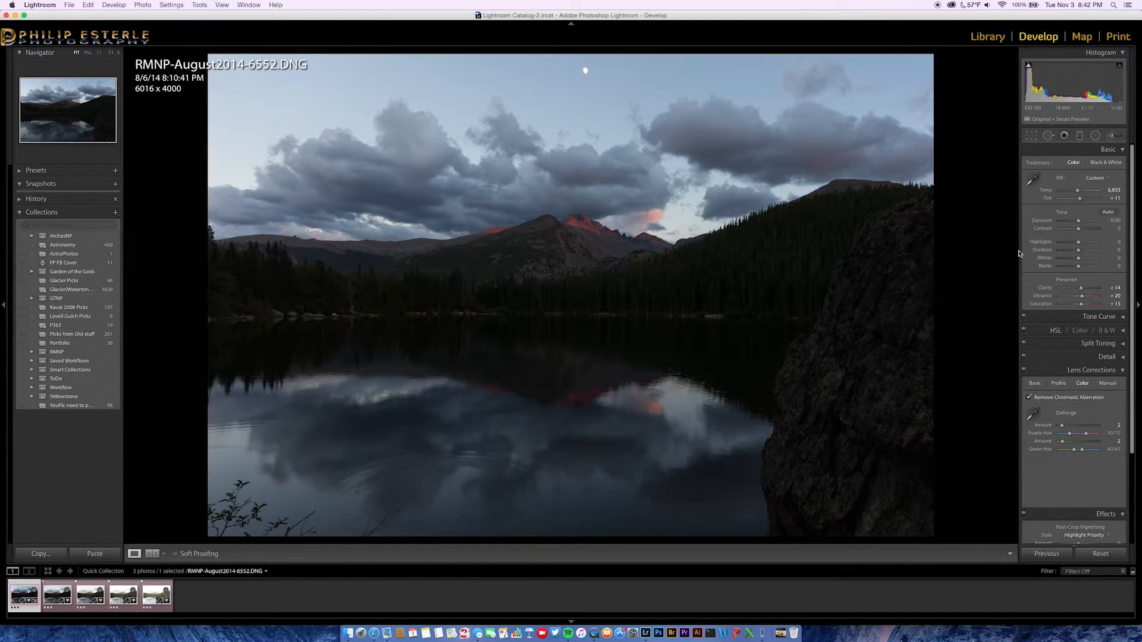
Reset Highlights to 0, set Shadows +50, Blacks +14 and Whites -24, then return to Grid.
left_click(1083, 244)
left_click_drag(1083, 244, 1074, 244)
double_click(1043, 243)
left_click(1087, 251)
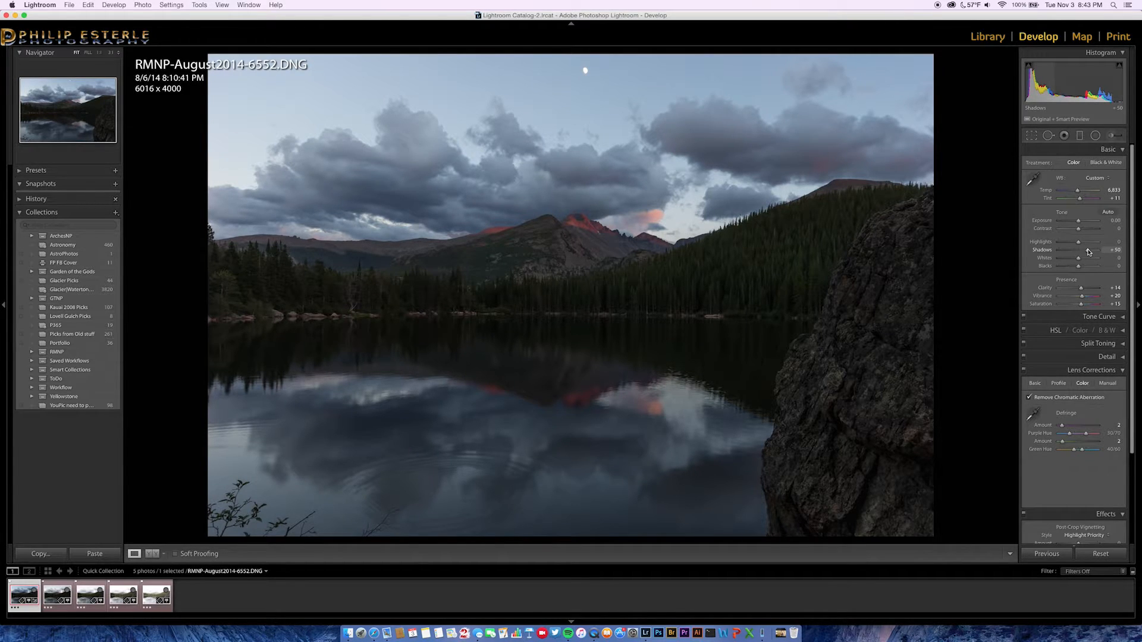
left_click(1082, 268)
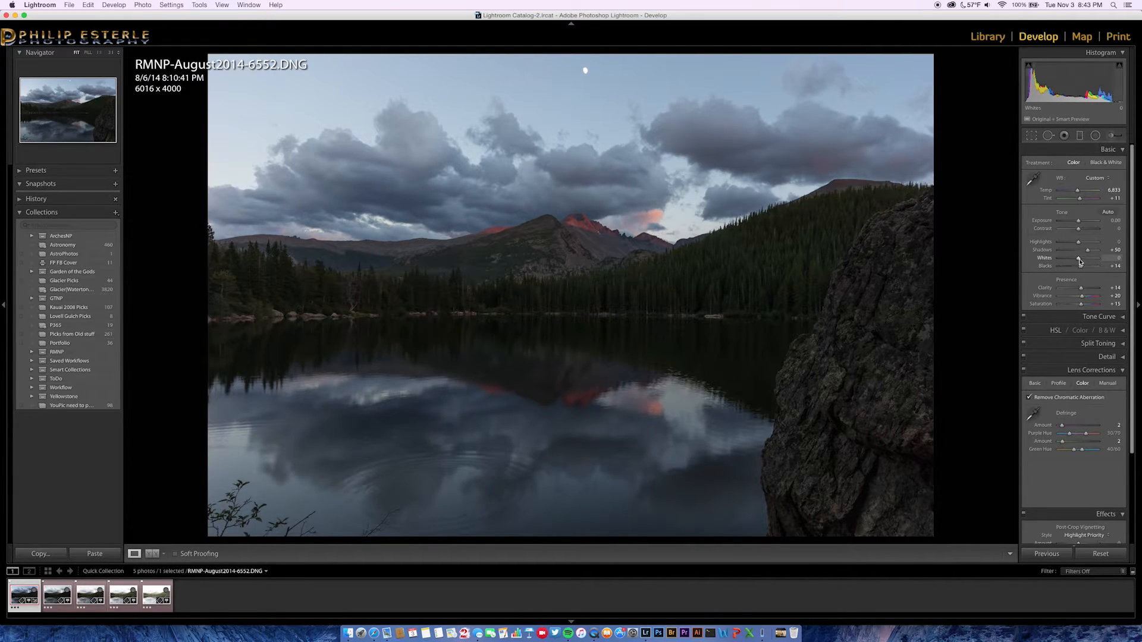
left_click_drag(1080, 260, 1077, 244)
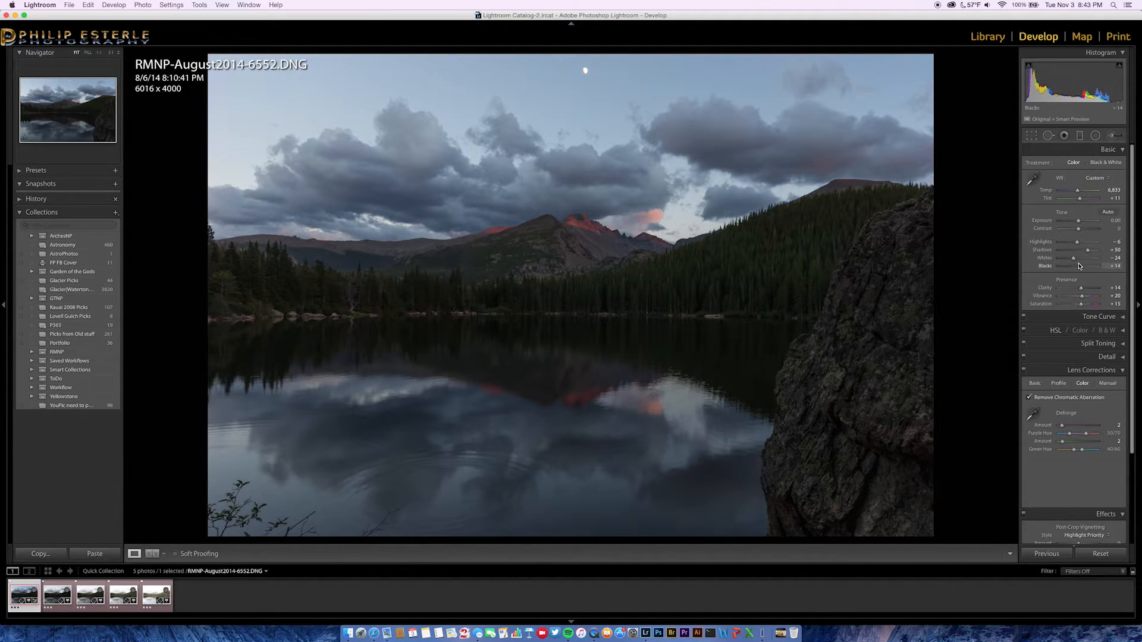
key("g")
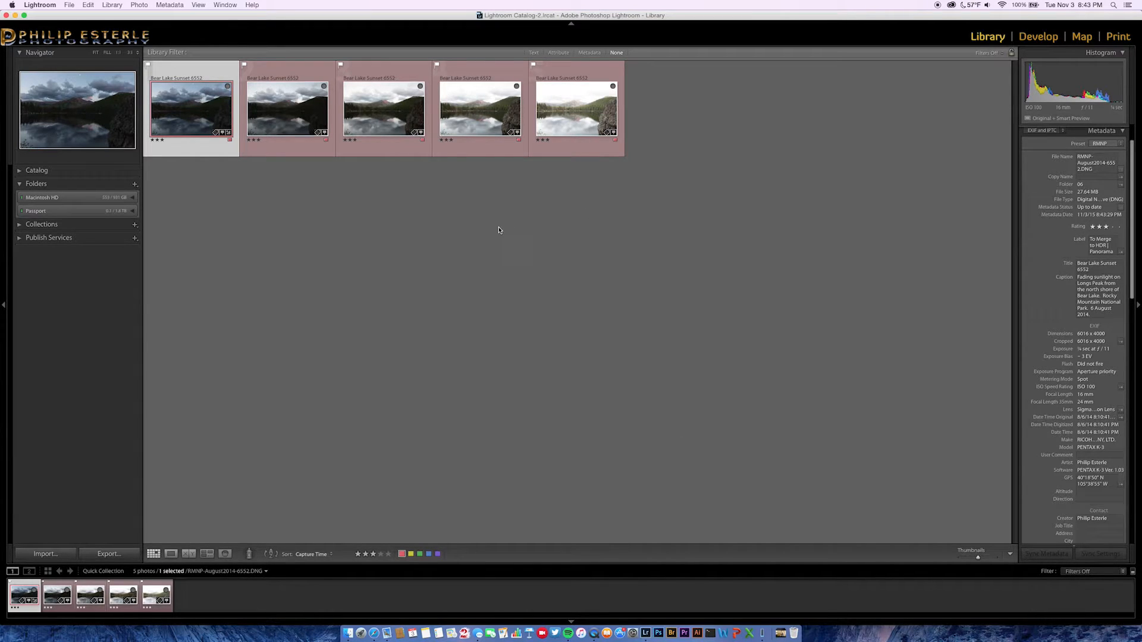
Synchronize 6552's develop settings to all five selected exposures with every option checked.
left_click(586, 156, "shift")
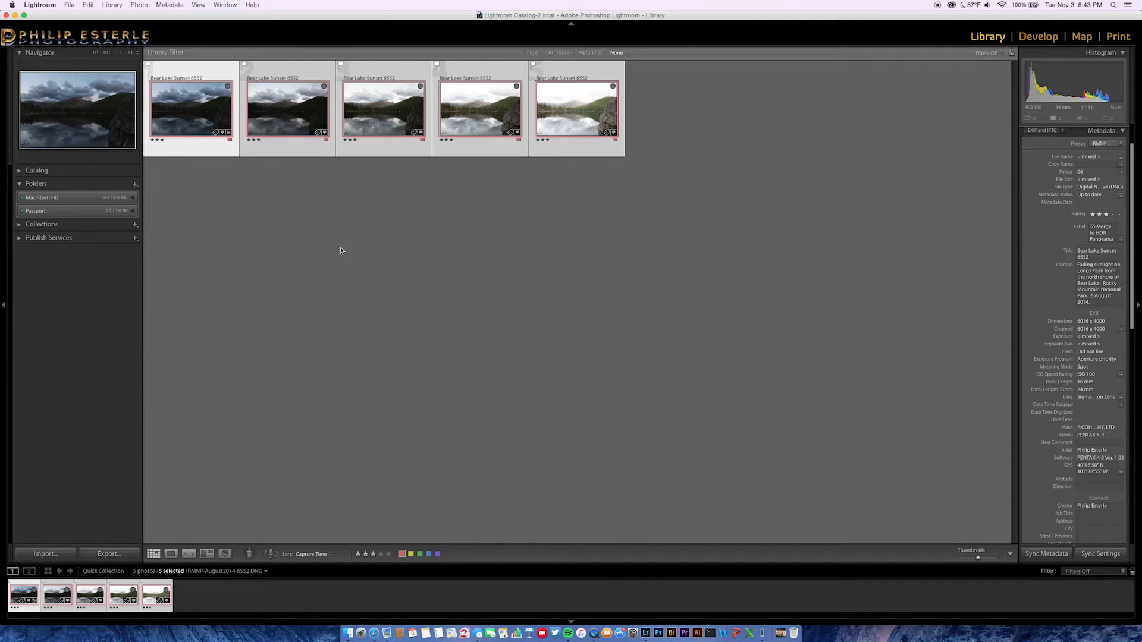
left_click(1097, 555)
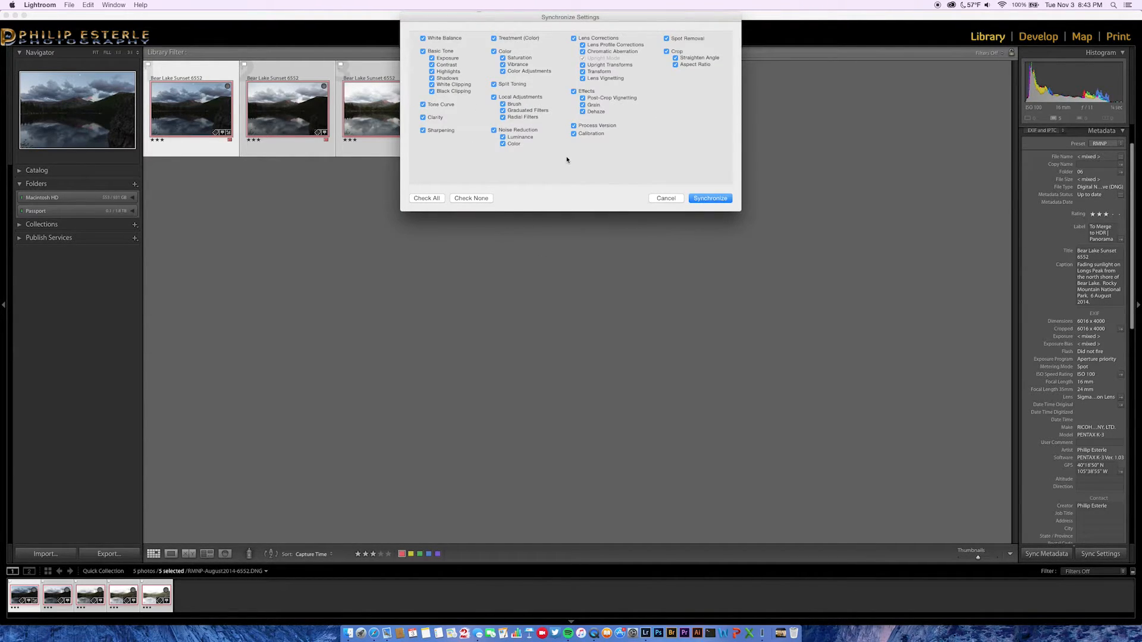
left_click(714, 198)
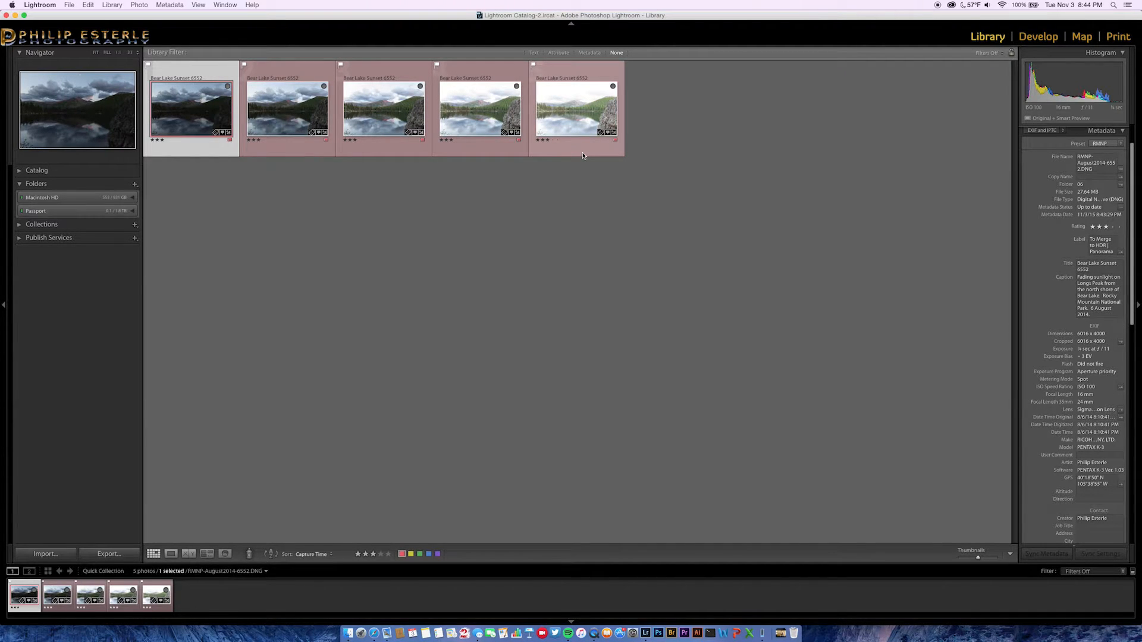
key("super+a")
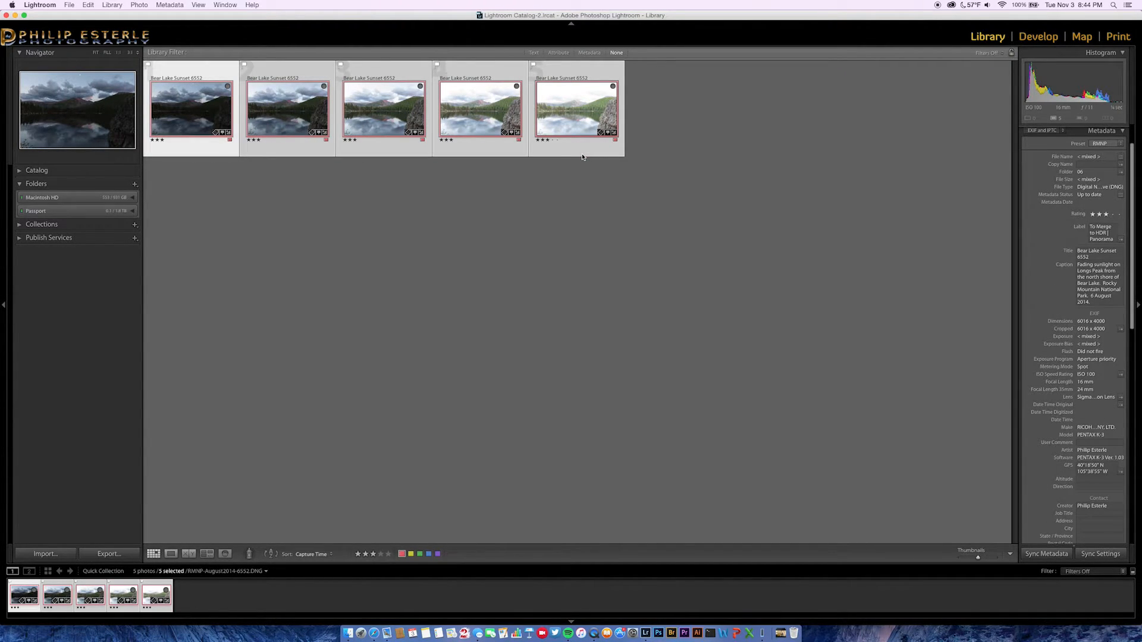
Export the five exposures to Photomatix Pro with alignment, re-importing as a 16-bit TIFF.
right_click(385, 111)
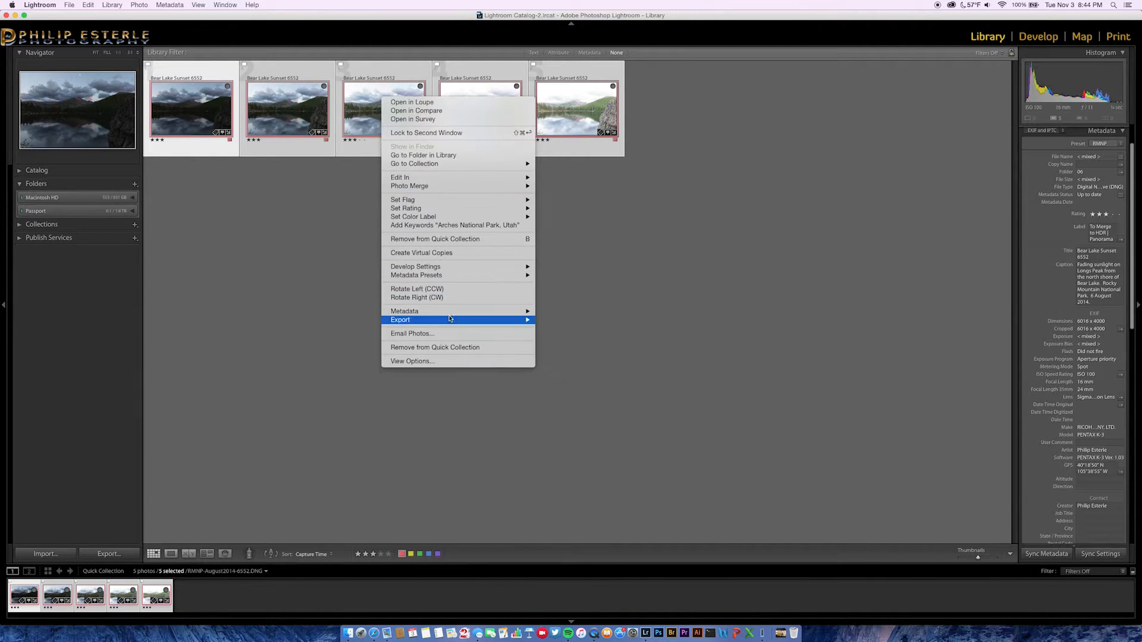
mouse_move(449, 321)
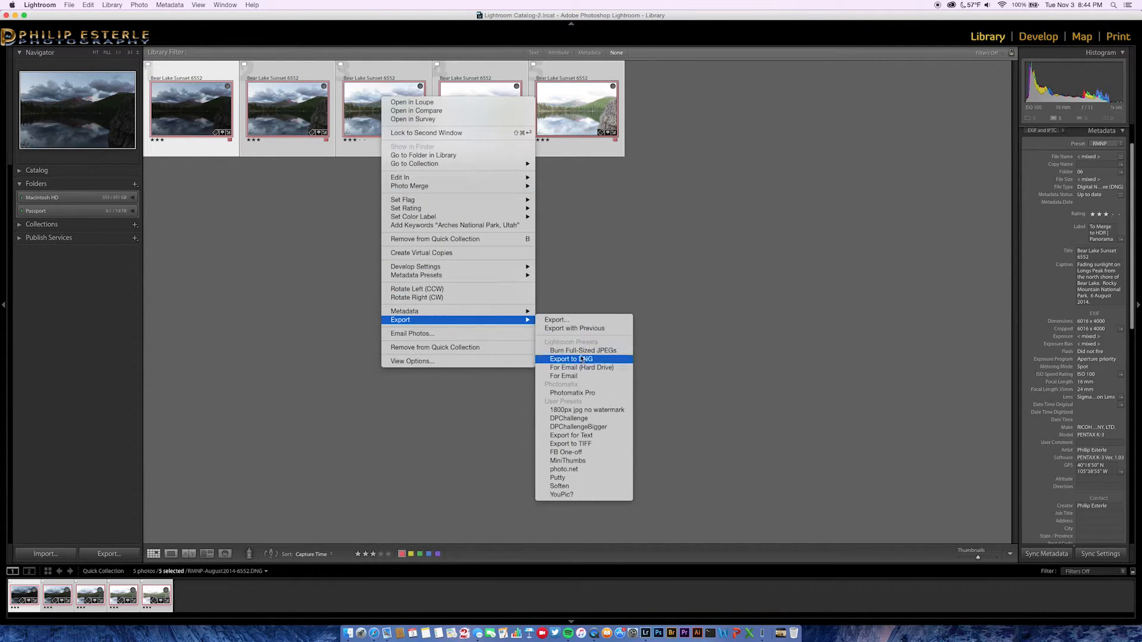
left_click(588, 393)
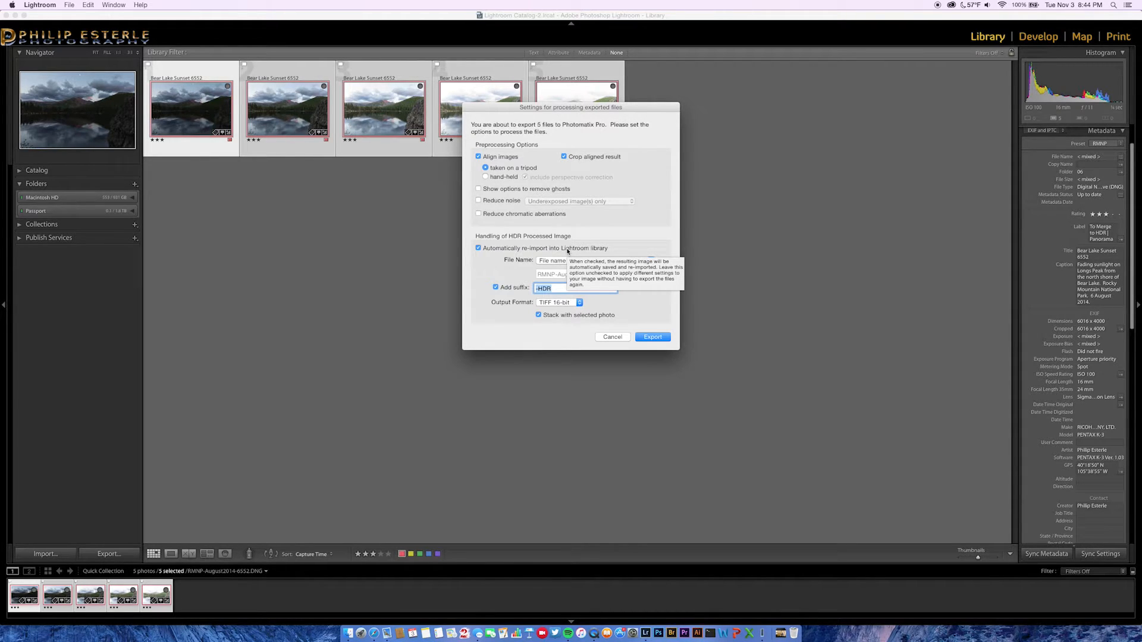
left_click(654, 339)
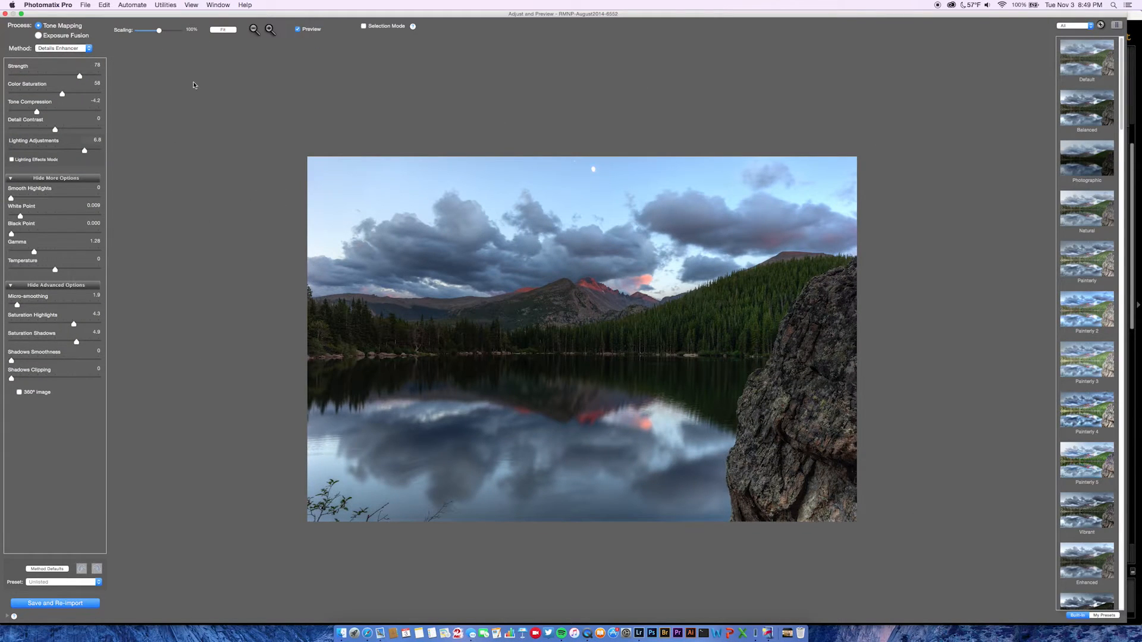
Zoom in twice on the Details Enhancer tone-mapped lake preview.
left_click(270, 30)
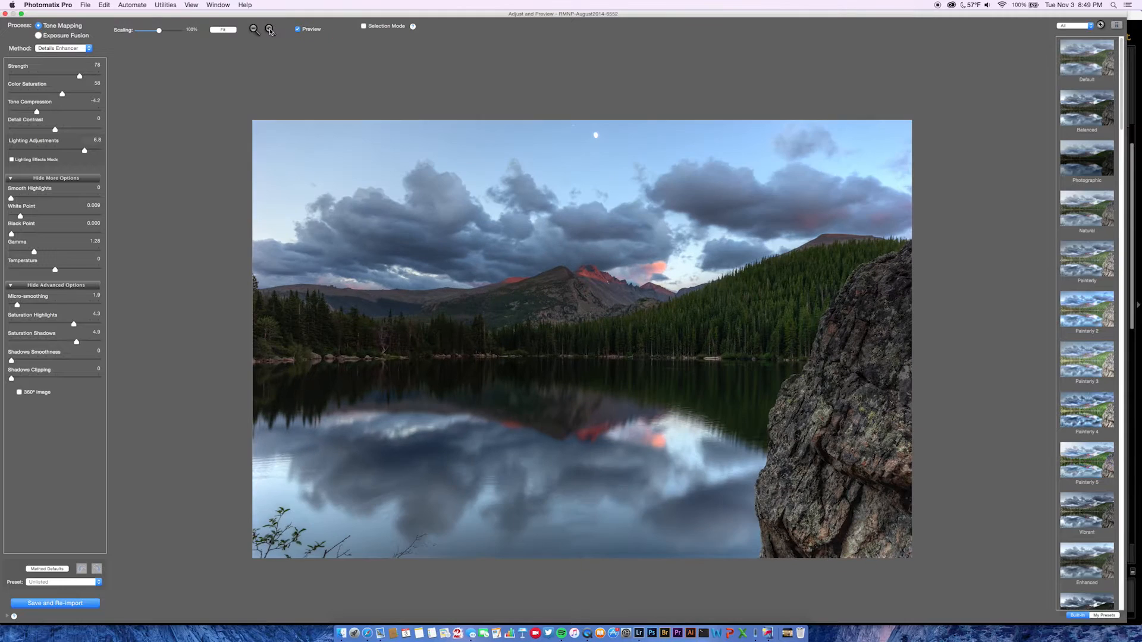
left_click(270, 30)
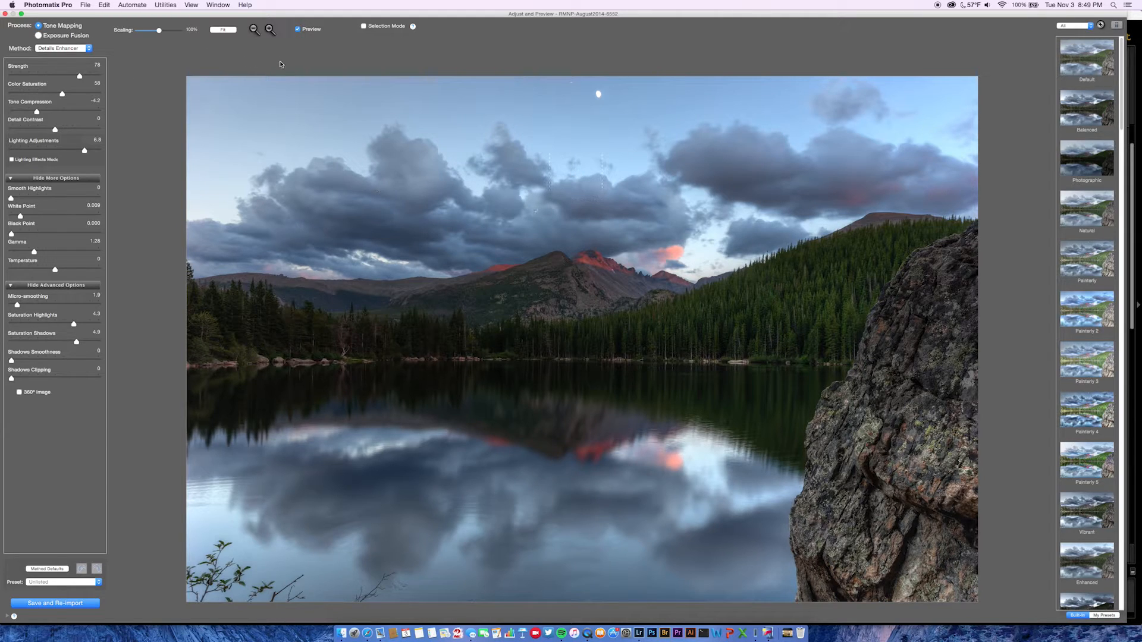
Lasso the sky above the mountains and replace it with the EV -2 exposure.
left_click(364, 26)
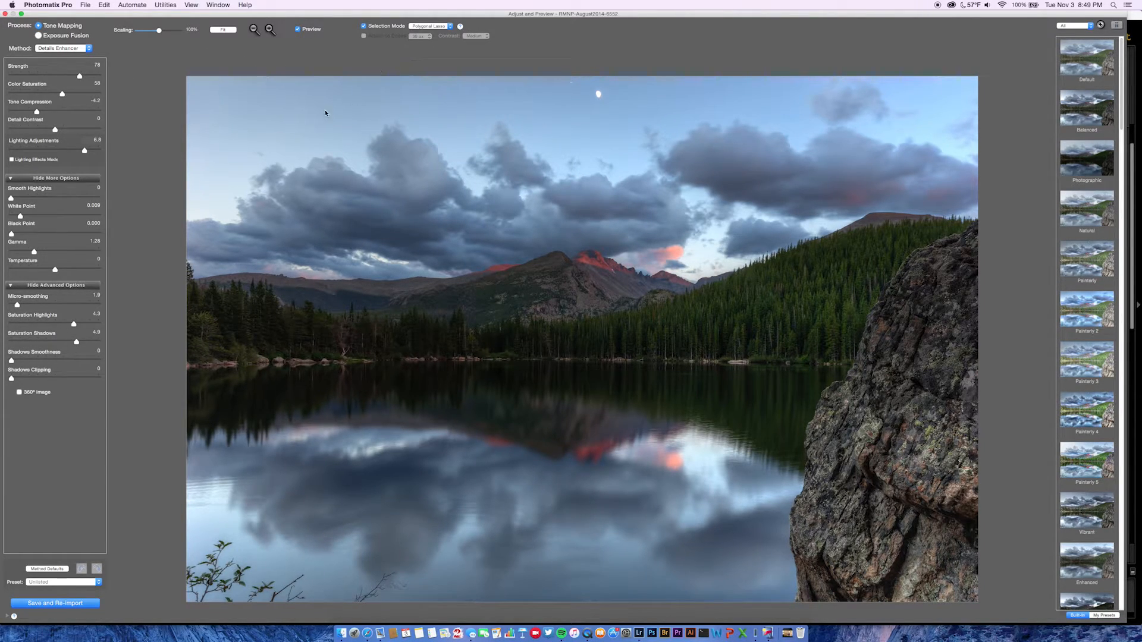
left_click(429, 27)
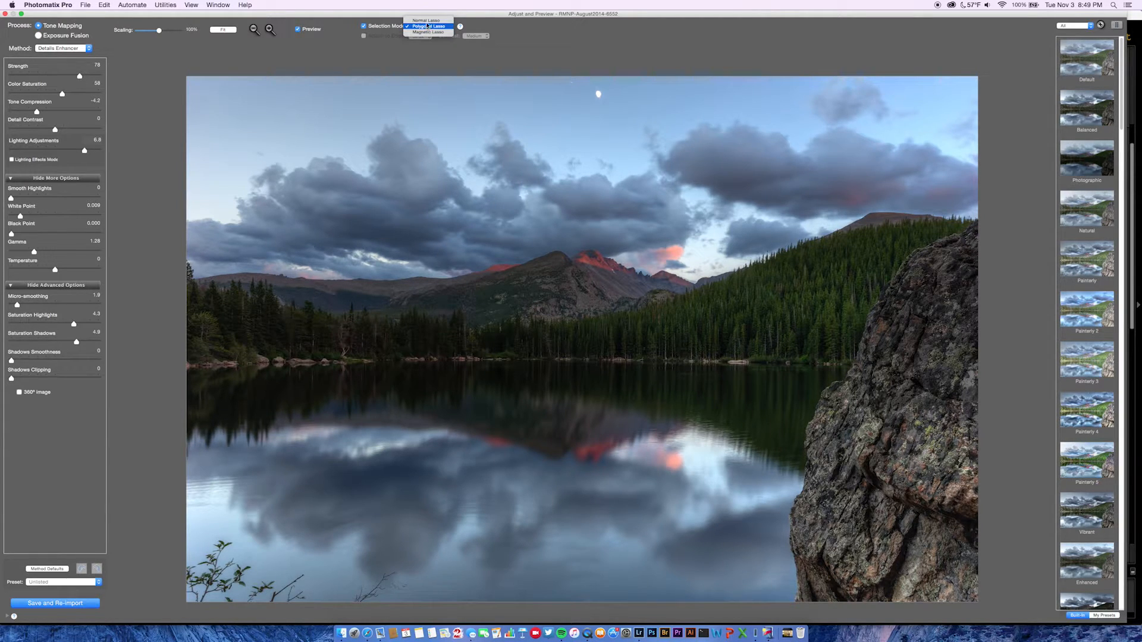
left_click(426, 21)
mouse_move(355, 132)
left_mouse_down()
mouse_move(251, 149)
mouse_move(228, 203)
mouse_move(181, 213)
mouse_move(181, 251)
mouse_move(358, 277)
mouse_move(558, 243)
mouse_move(693, 271)
mouse_move(858, 207)
mouse_move(965, 215)
mouse_move(978, 206)
mouse_move(990, 147)
mouse_move(957, 75)
mouse_move(884, 68)
mouse_move(816, 69)
mouse_move(790, 119)
mouse_move(716, 112)
mouse_move(669, 144)
mouse_move(657, 117)
mouse_move(636, 139)
mouse_move(474, 123)
mouse_move(355, 141)
left_mouse_up()
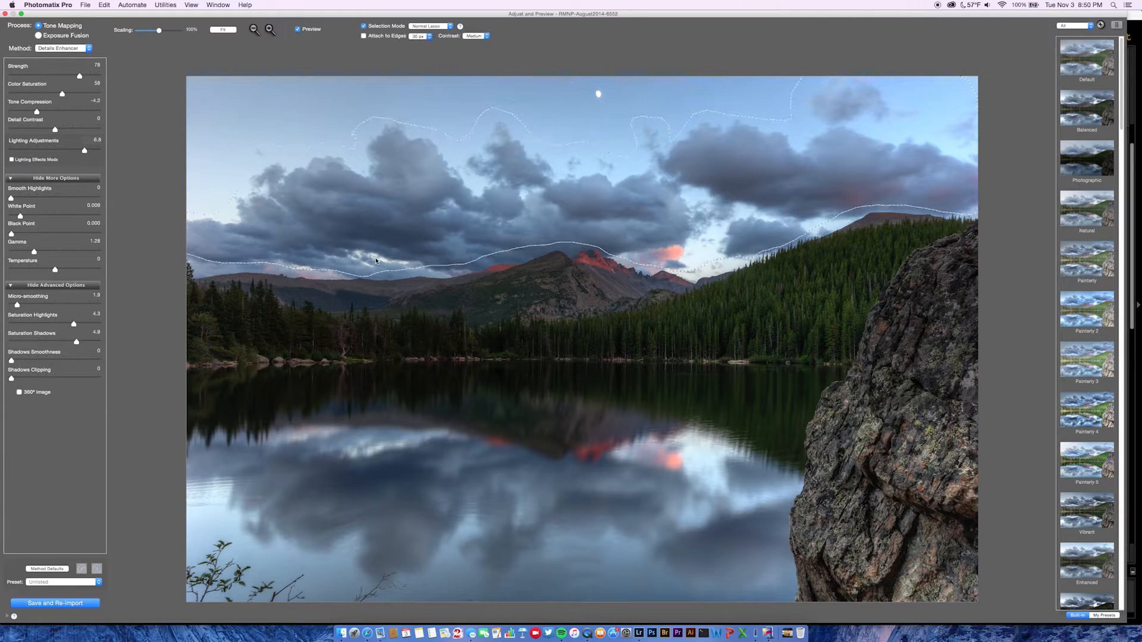
right_click(400, 187)
left_click(411, 188)
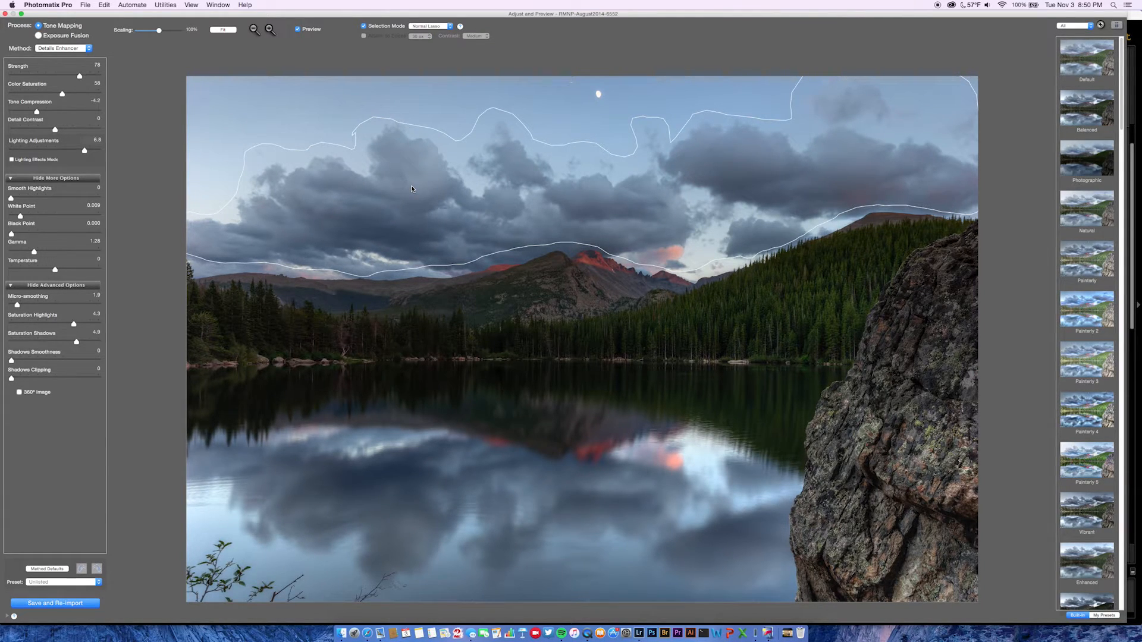
Compare EV -1 and brighter skies, return to the darker sky, then turn off Selection Mode.
right_click(411, 189)
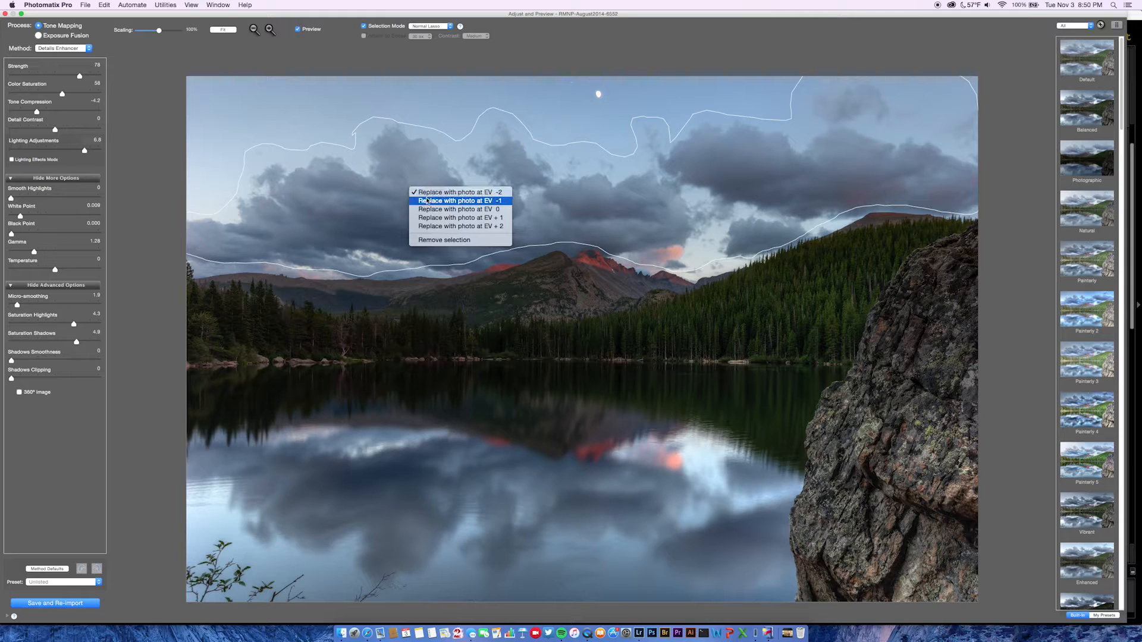
left_click(427, 201)
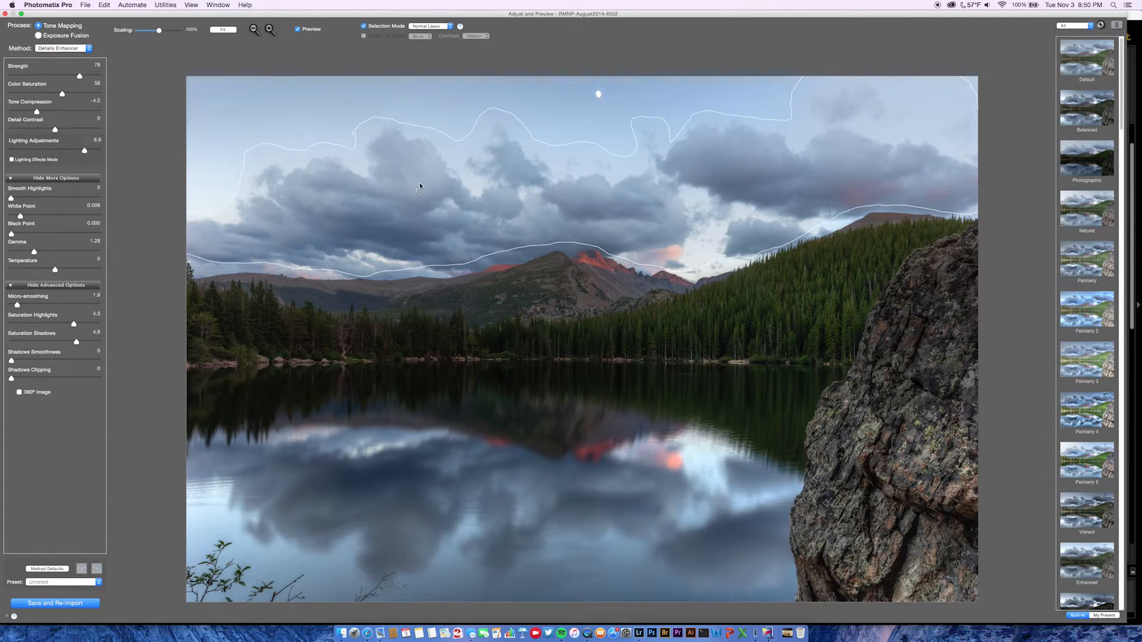
right_click(419, 185)
left_click(437, 202)
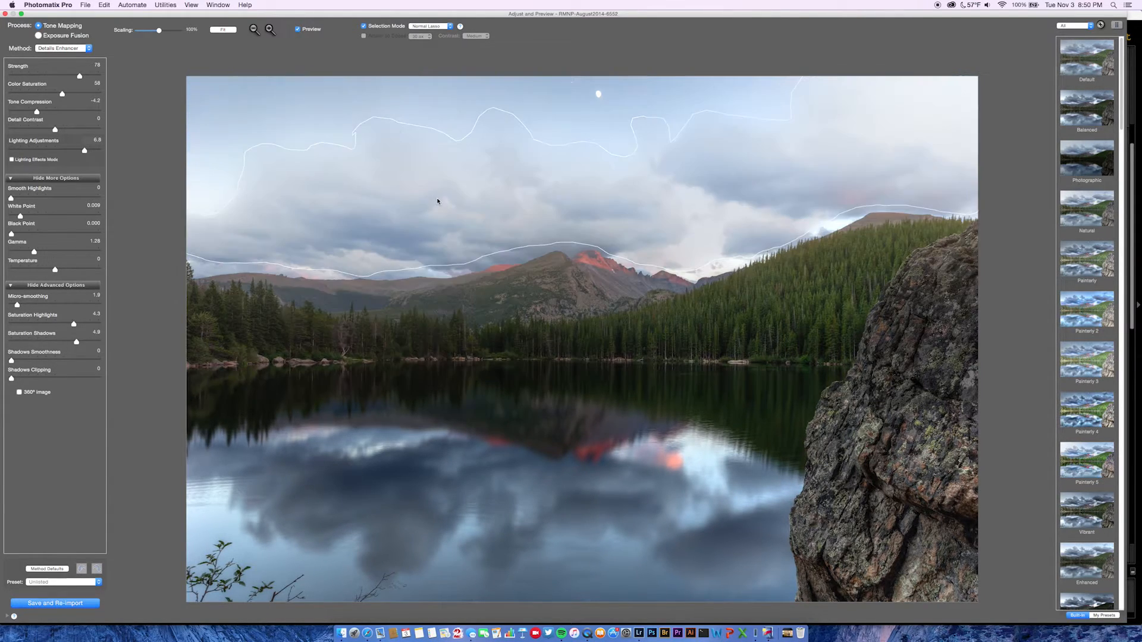
right_click(421, 180)
left_click(435, 193)
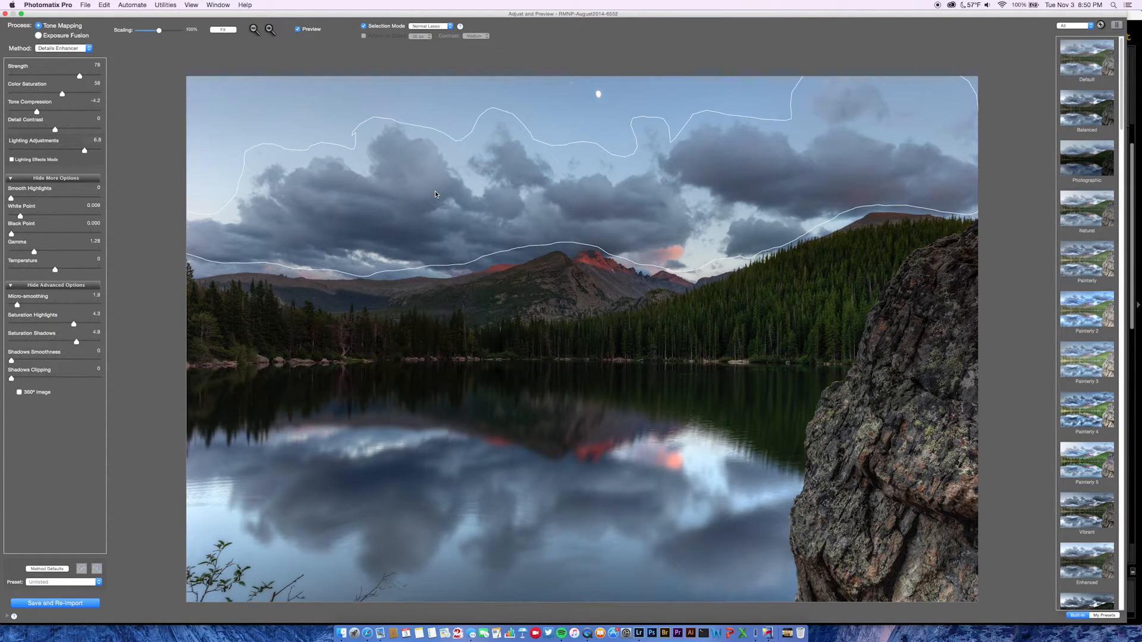
left_click(364, 27)
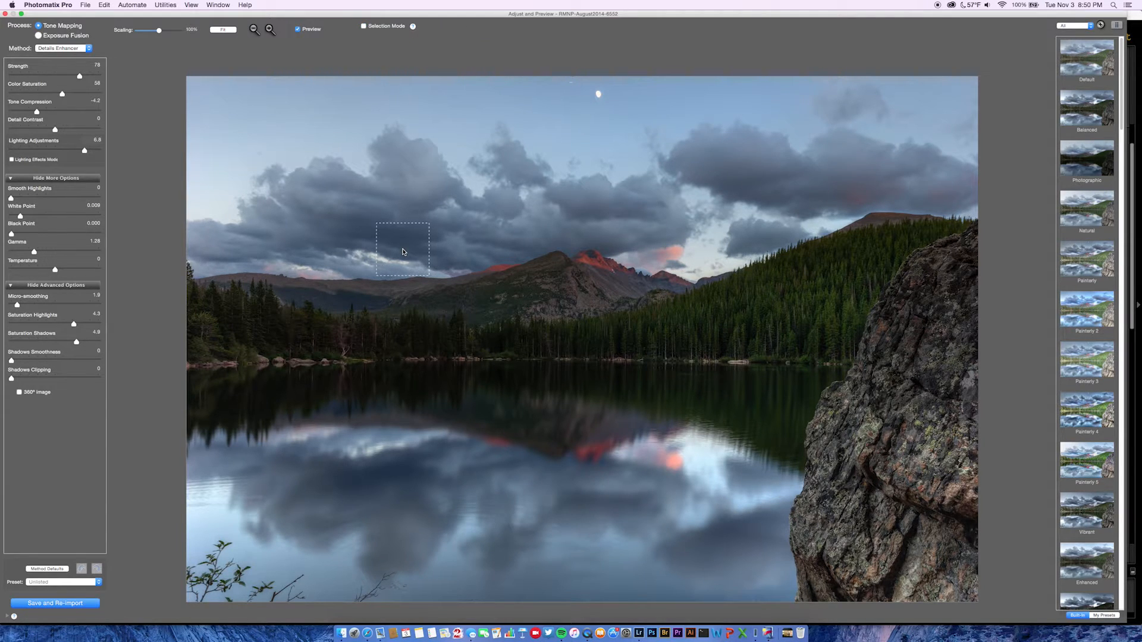
Toggle the tone-mapping preview to compare with the original, then try Strength values from 80 down to 21.
left_click(298, 30)
left_click(298, 30)
left_click(69, 76)
left_click_drag(70, 76, 81, 76)
left_click(46, 76)
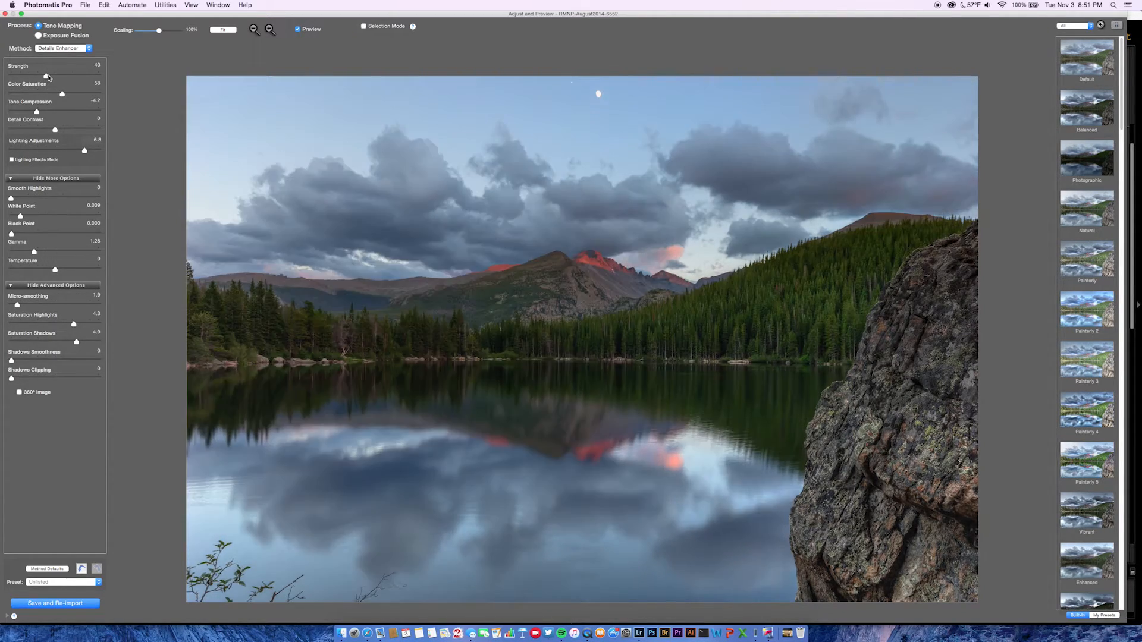
left_click(24, 76)
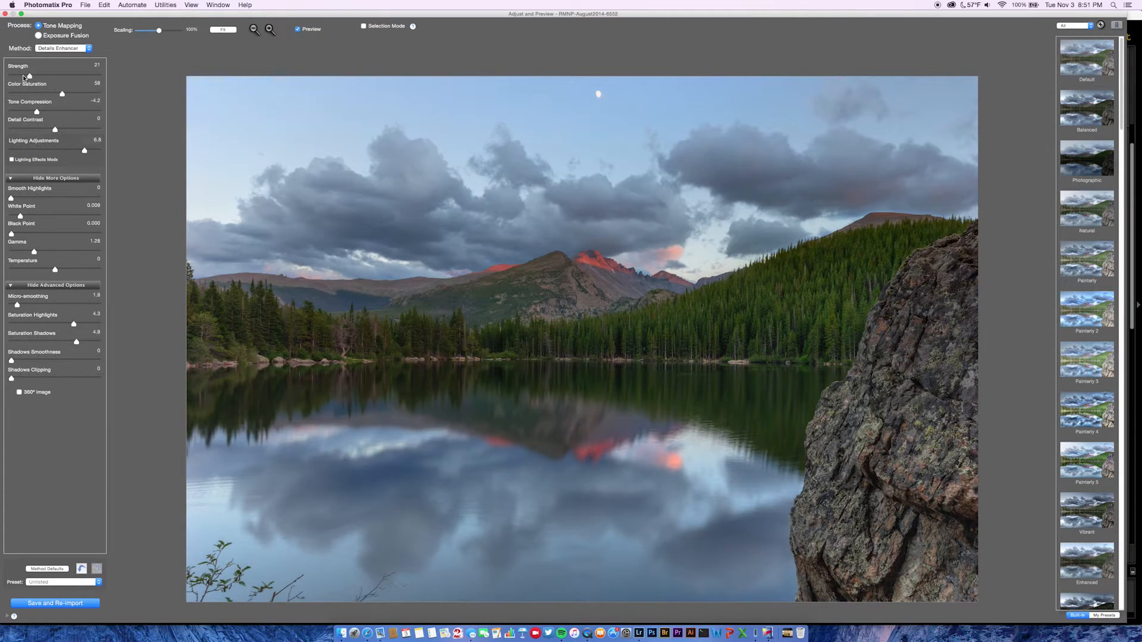
Settle Strength at 54 and raise Color Saturation to 81.
left_click(61, 76)
mouse_move(60, 77)
left_mouse_down()
mouse_move(43, 76)
mouse_move(71, 78)
left_mouse_up()
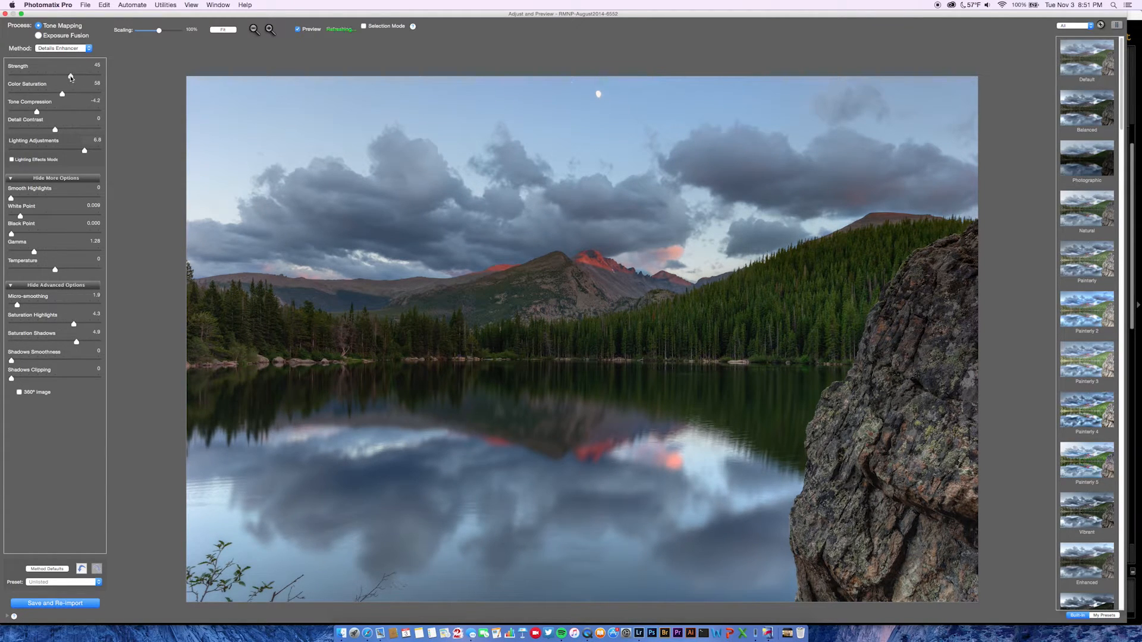
left_click(58, 76)
left_click(42, 94)
left_click_drag(42, 94, 82, 94)
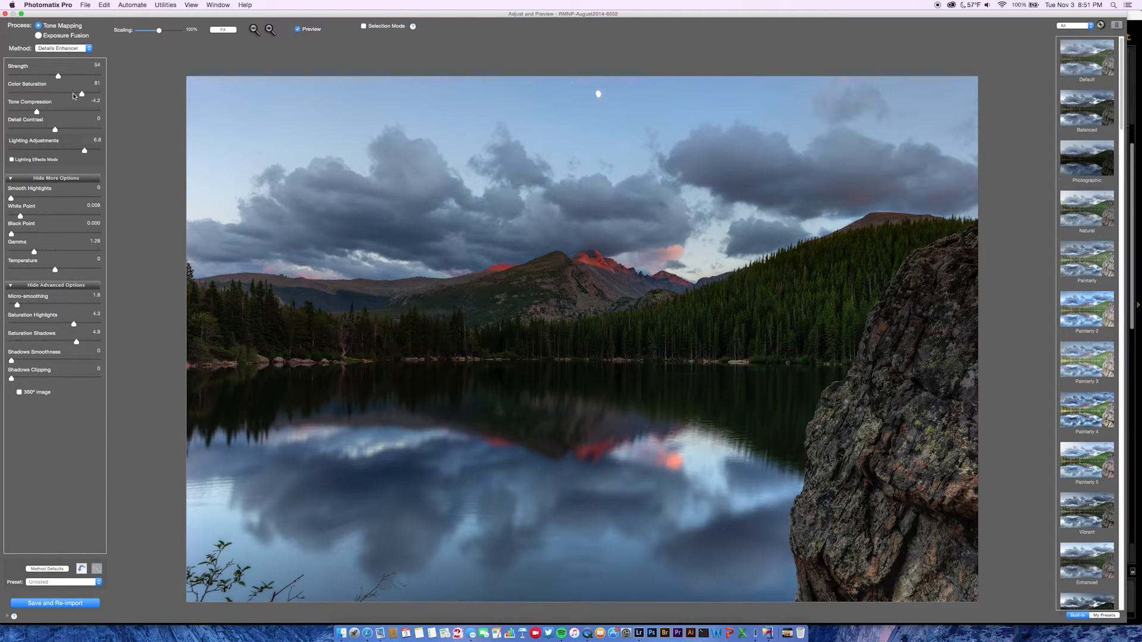
Lower Color Saturation to 61 and set Tone Compression to -3.4 after trying 6.3.
left_click(74, 95)
left_click(65, 94)
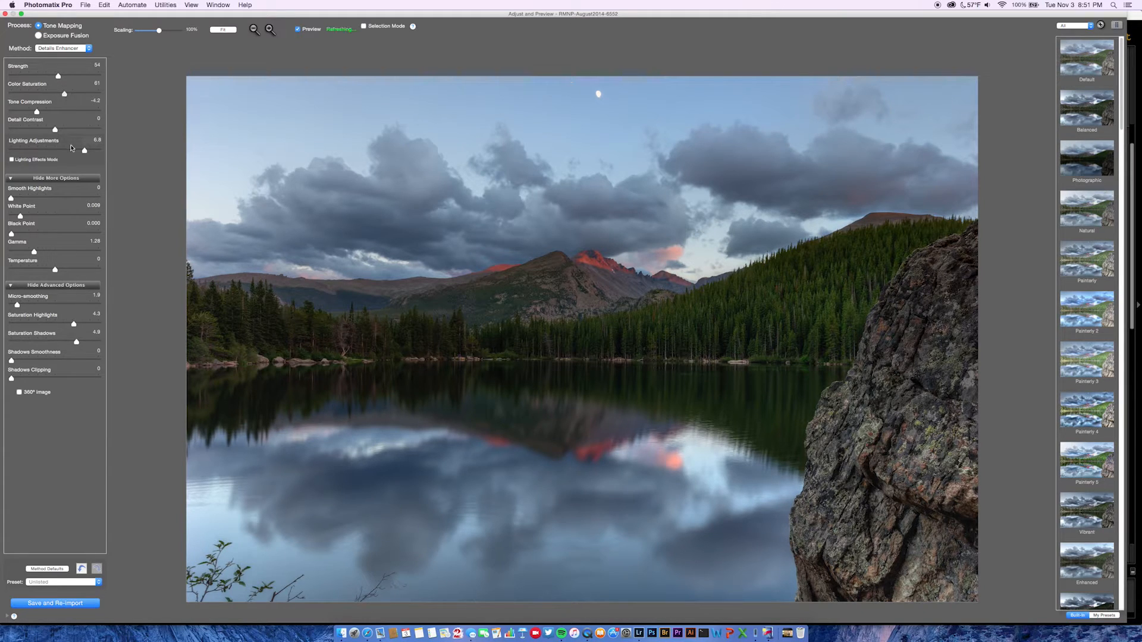
left_click(38, 112)
left_click(42, 112)
left_click_drag(42, 112, 82, 112)
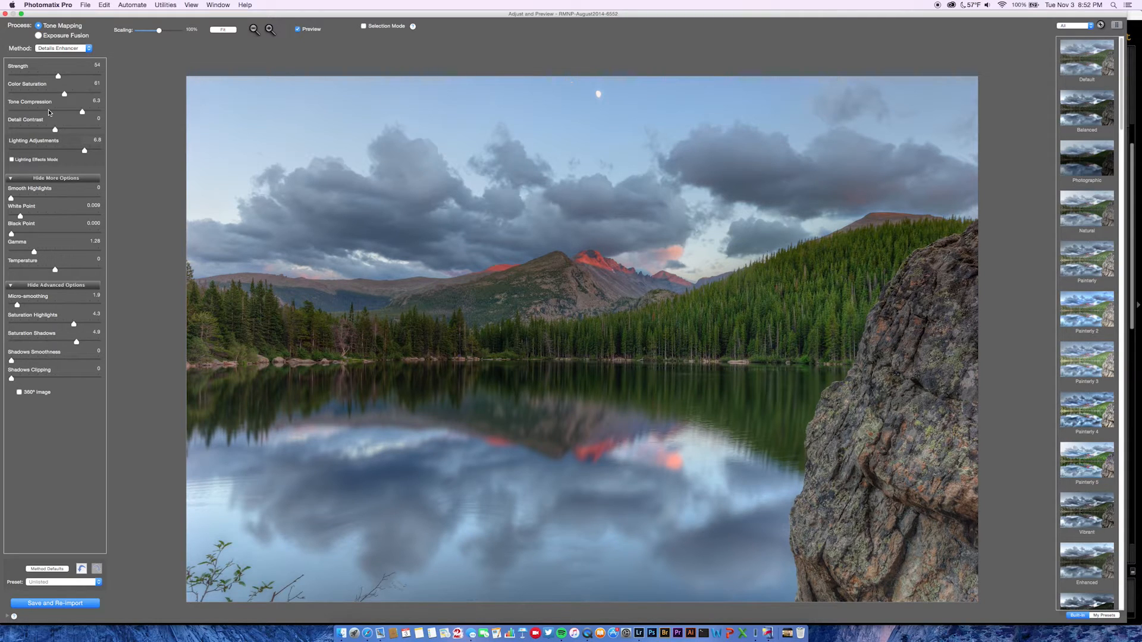
left_click_drag(49, 112, 41, 112)
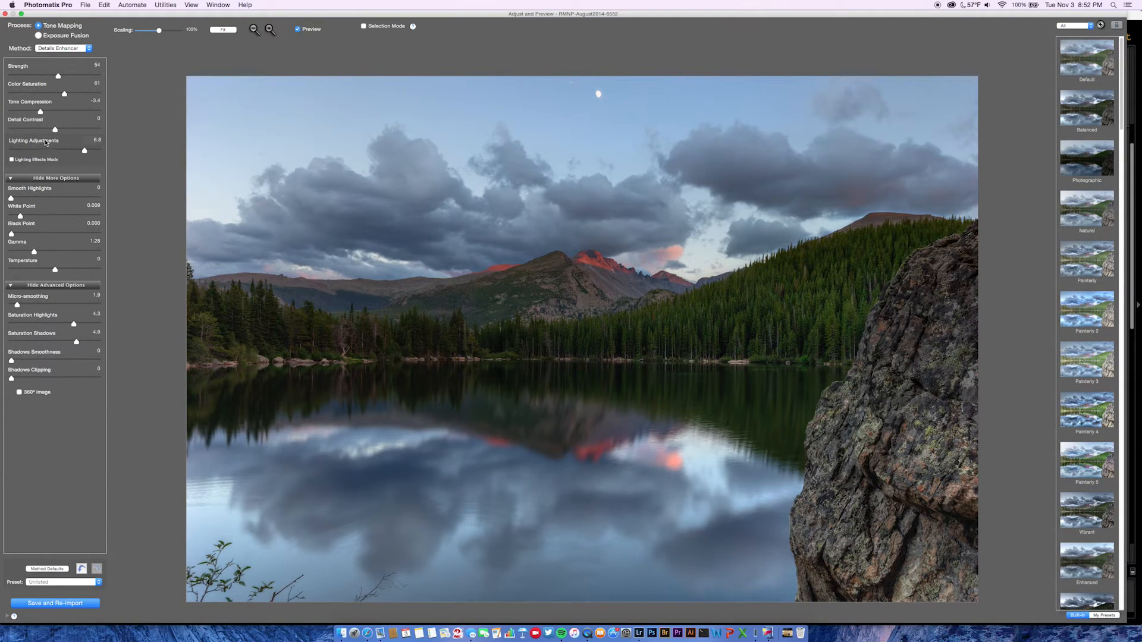
Set Detail Contrast to -0.3 after trying 6.2 and 3.9.
left_click(82, 130)
left_click_drag(82, 130, 72, 131)
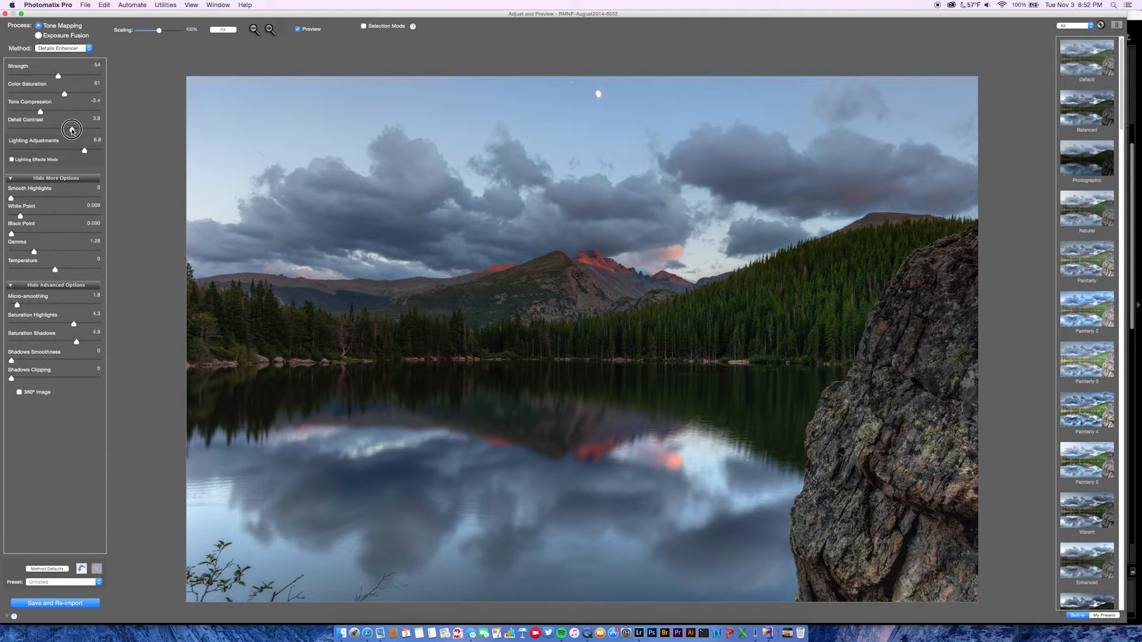
left_click(52, 130)
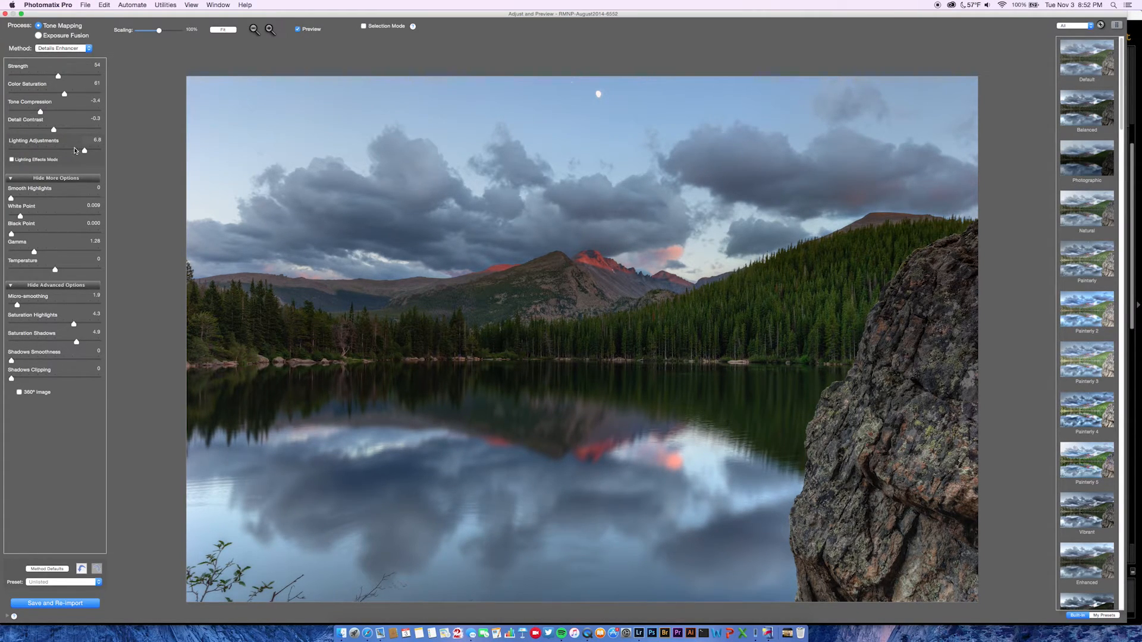
Try strongly negative Lighting Adjustments values, then settle the slider at 2.8.
left_click(25, 151)
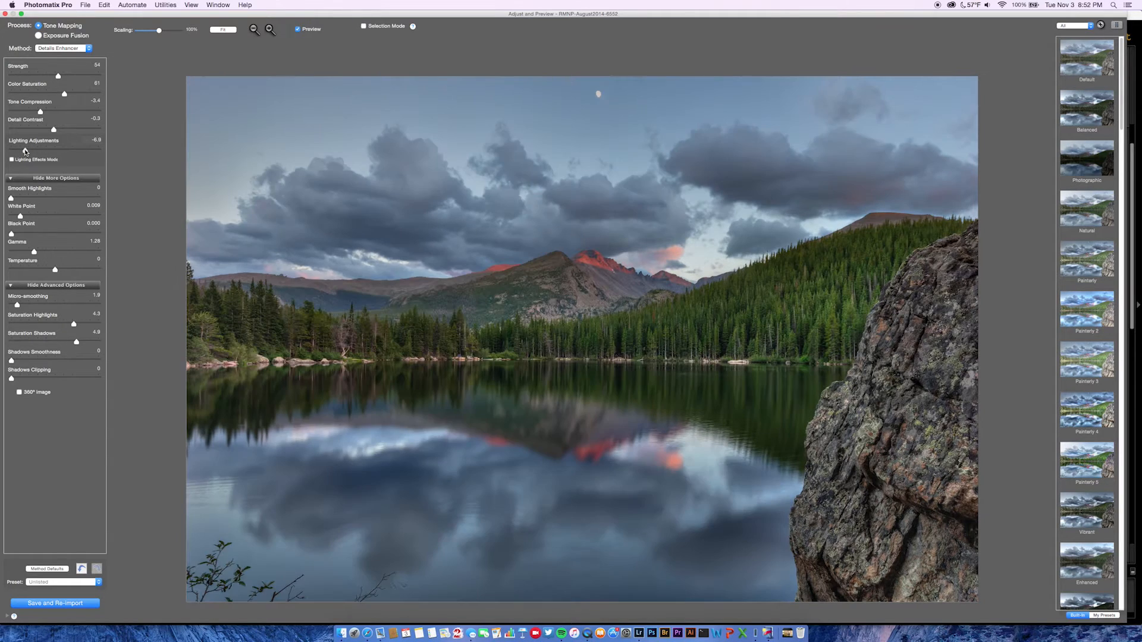
left_click(24, 151)
left_click(35, 151)
left_click(49, 152)
left_click(52, 151)
left_click_drag(52, 151, 86, 151)
left_click(64, 151)
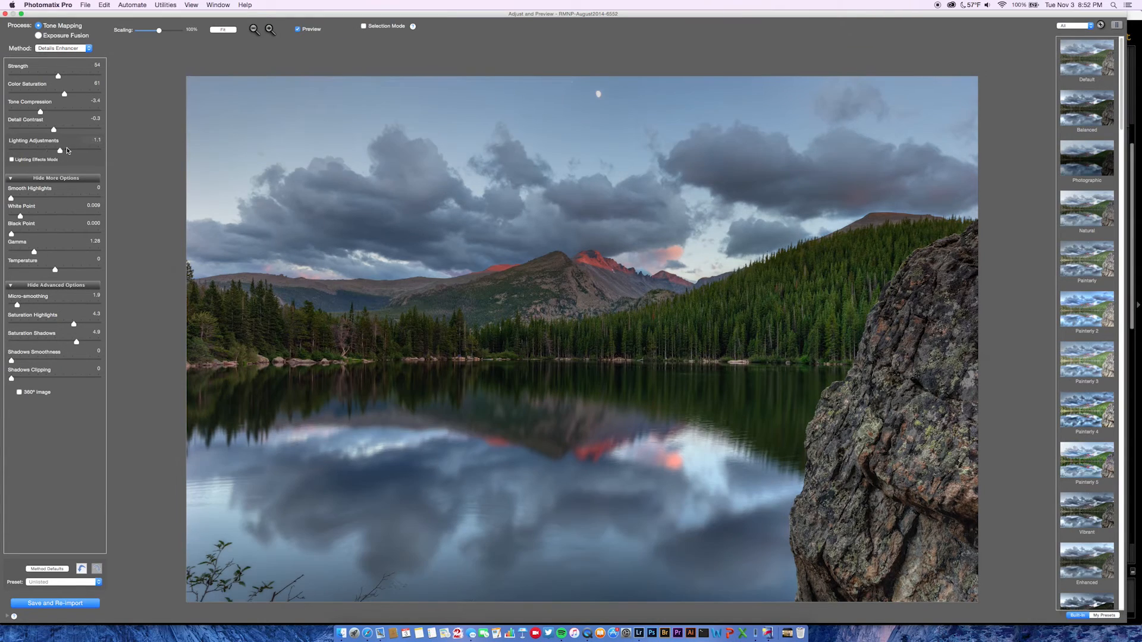
Set Smooth Highlights to 0, White Point to 0.150 and Black Point to 0.000, and adjust Gamma.
left_click(41, 199)
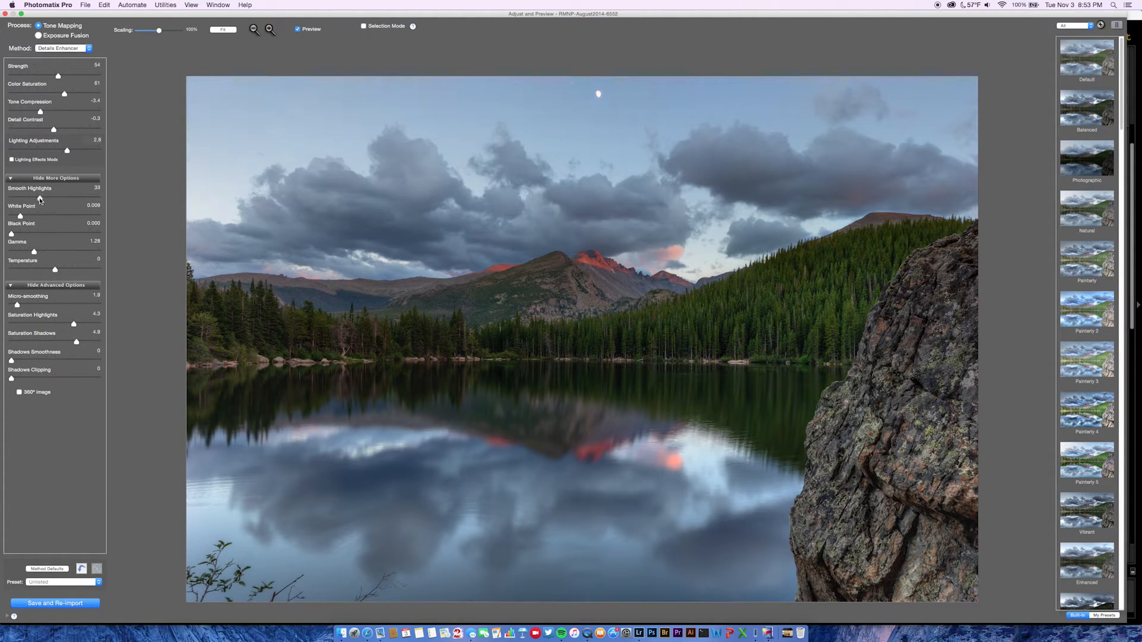
left_click(74, 198)
left_click(8, 199)
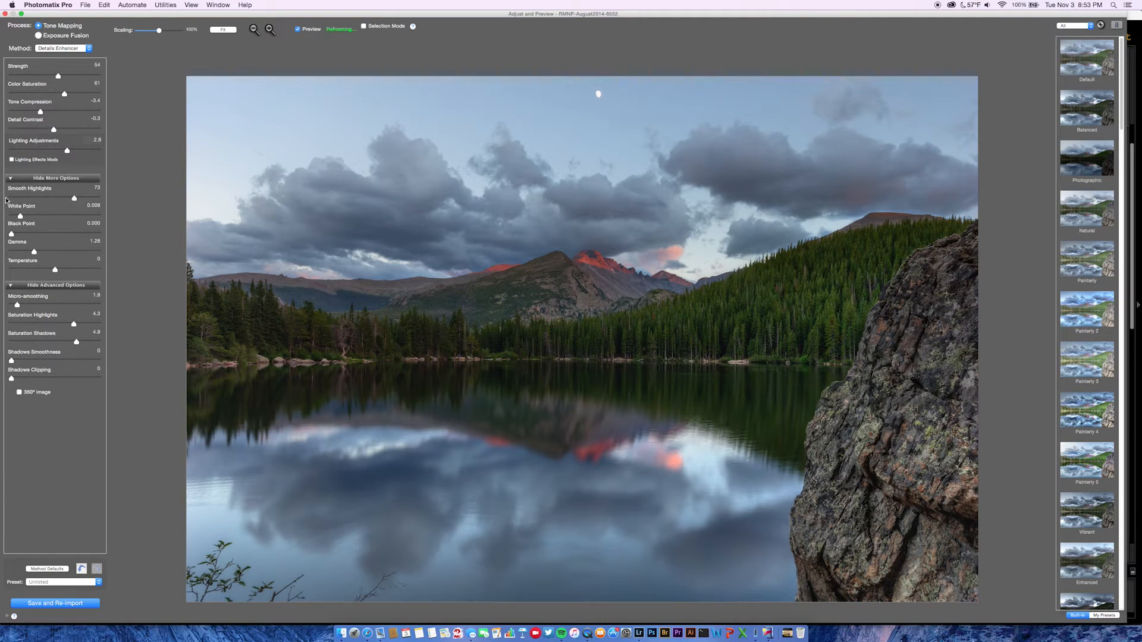
mouse_move(25, 217)
left_mouse_down()
mouse_move(56, 215)
mouse_move(33, 216)
left_mouse_up()
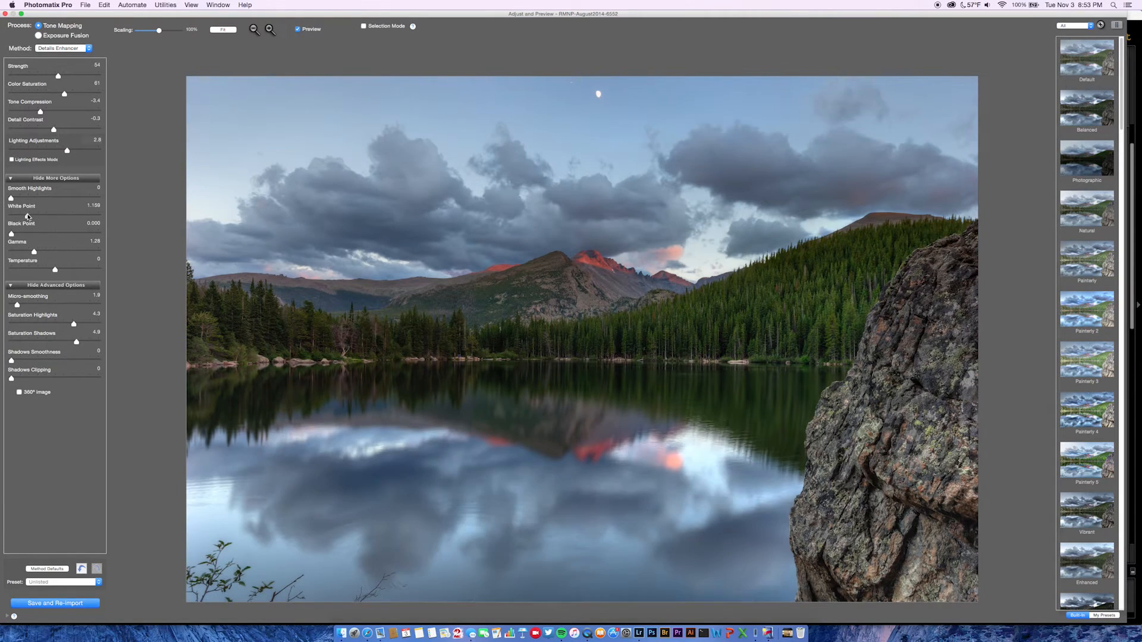
left_click(27, 234)
left_click(9, 233)
mouse_move(34, 252)
left_mouse_down()
mouse_move(50, 252)
mouse_move(38, 254)
left_mouse_up()
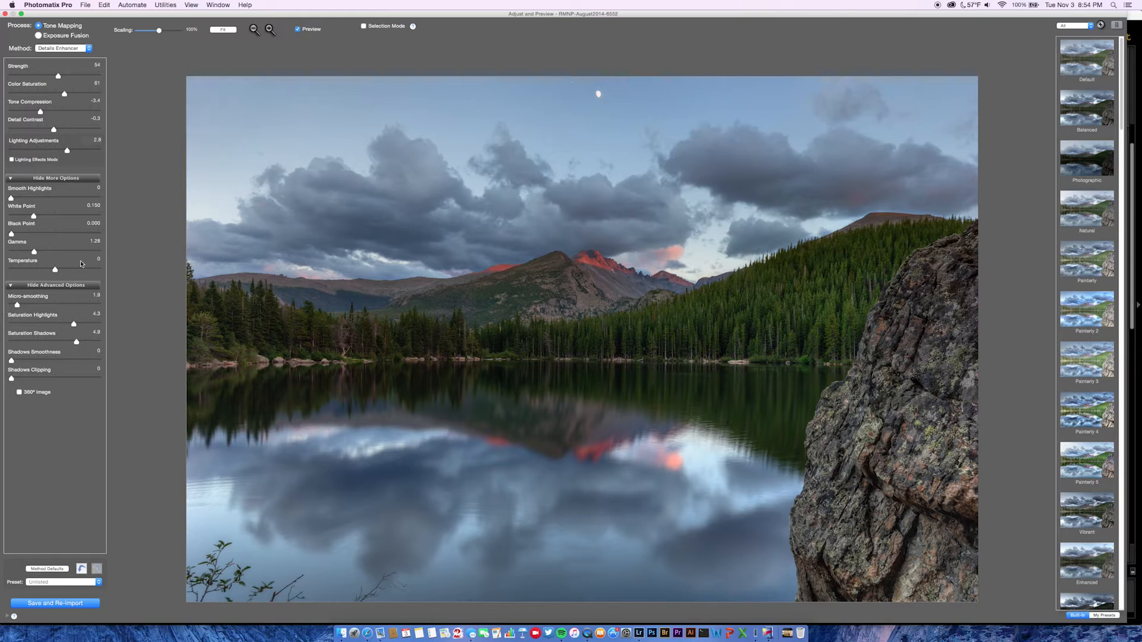
Lower Temperature to -2.7, keep Micro-smoothing at 0, and set Saturation Highlights 2.7, Shadows 2.6.
left_click_drag(55, 269, 11, 306)
left_click(53, 305)
left_click(31, 305)
left_click(55, 324)
mouse_move(77, 342)
left_mouse_down()
mouse_move(55, 341)
mouse_move(77, 324)
mouse_move(72, 342)
left_mouse_up()
left_click(54, 324)
left_click(67, 324)
left_click(66, 342)
Settle Shadows Smoothness at 7 and leave Shadows Clipping at 0.
left_click(36, 361)
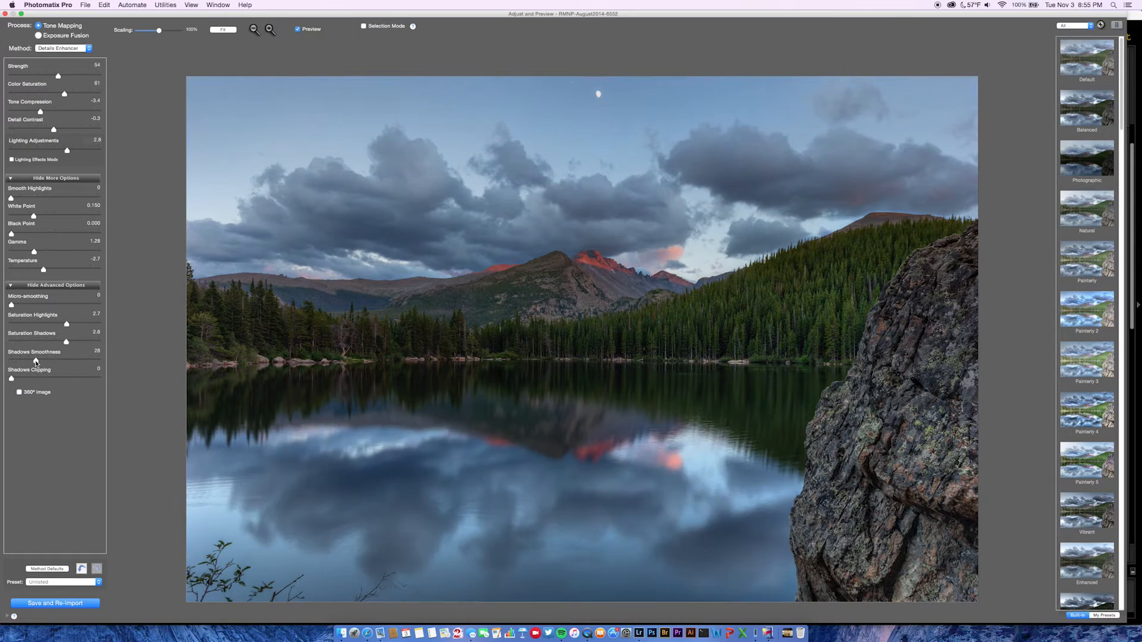
left_click(13, 361)
left_click(24, 361)
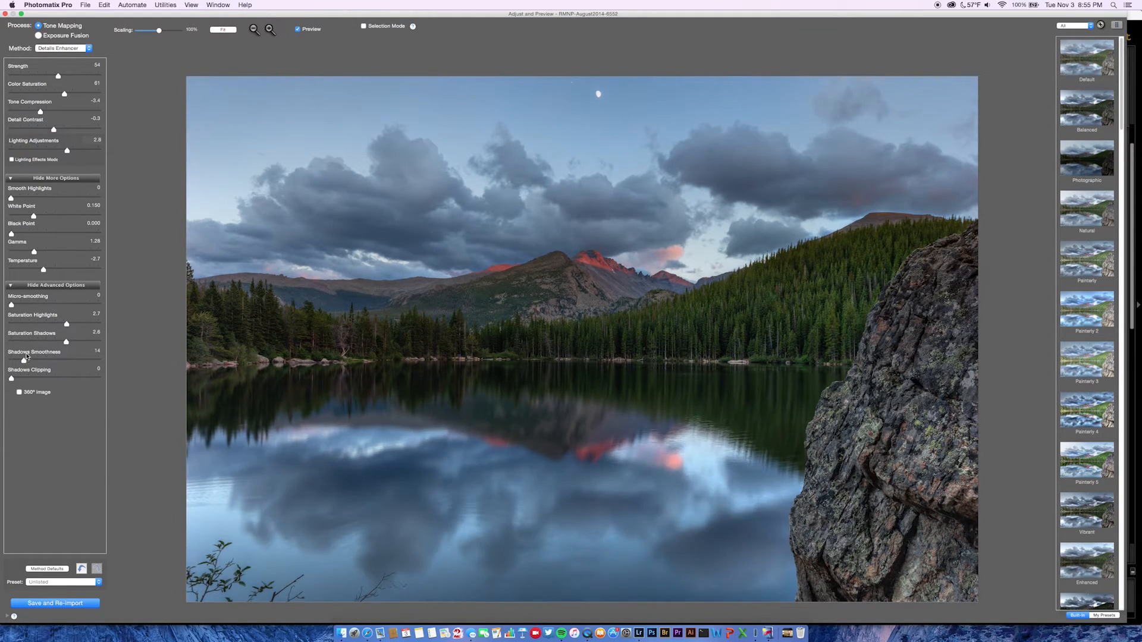
left_click(16, 361)
left_click(19, 361)
left_click(13, 361)
left_click(21, 361)
left_click(18, 361)
left_click(26, 379)
left_click_drag(26, 380, 9, 379)
Save and re-import the tone-mapped image into Lightroom, then deselect the five Bear Lake photos.
left_click(67, 604)
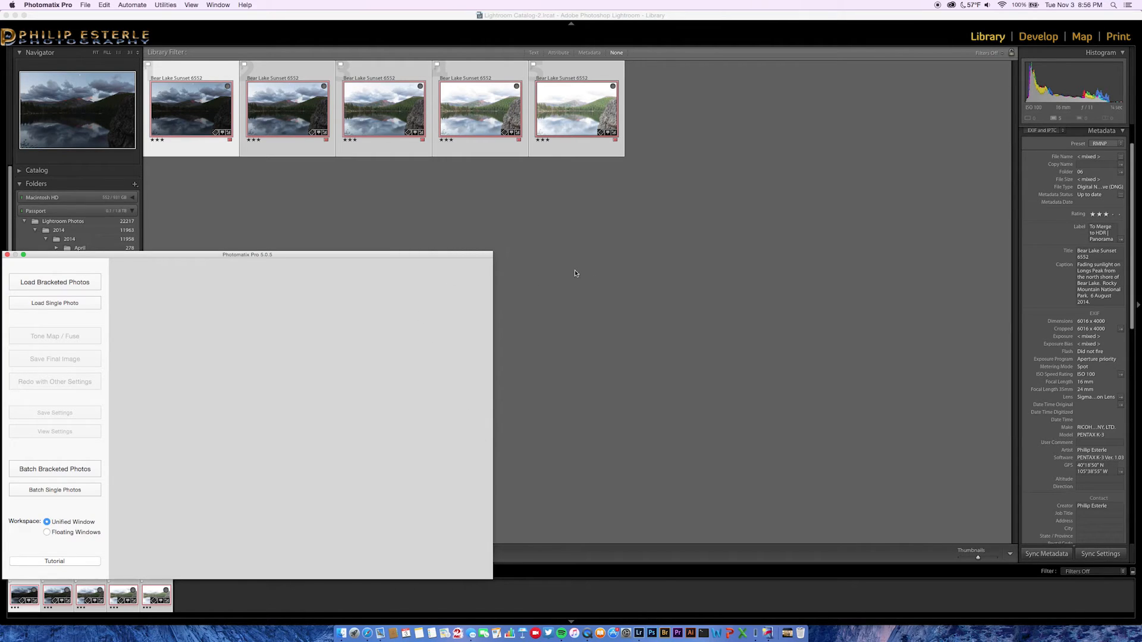
left_click(552, 278)
left_click(377, 229)
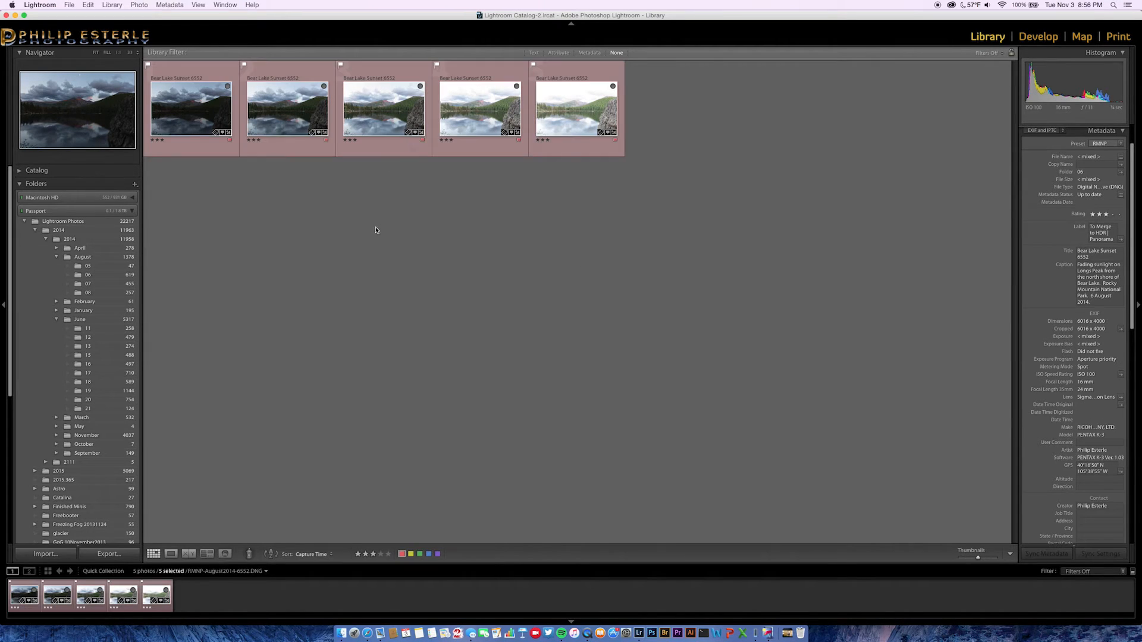
Go to the photo's folder, add RMNP-August2014-6552-HDR-2.tif to the Quick Collection, and view it large.
right_click(382, 153)
mouse_move(445, 207)
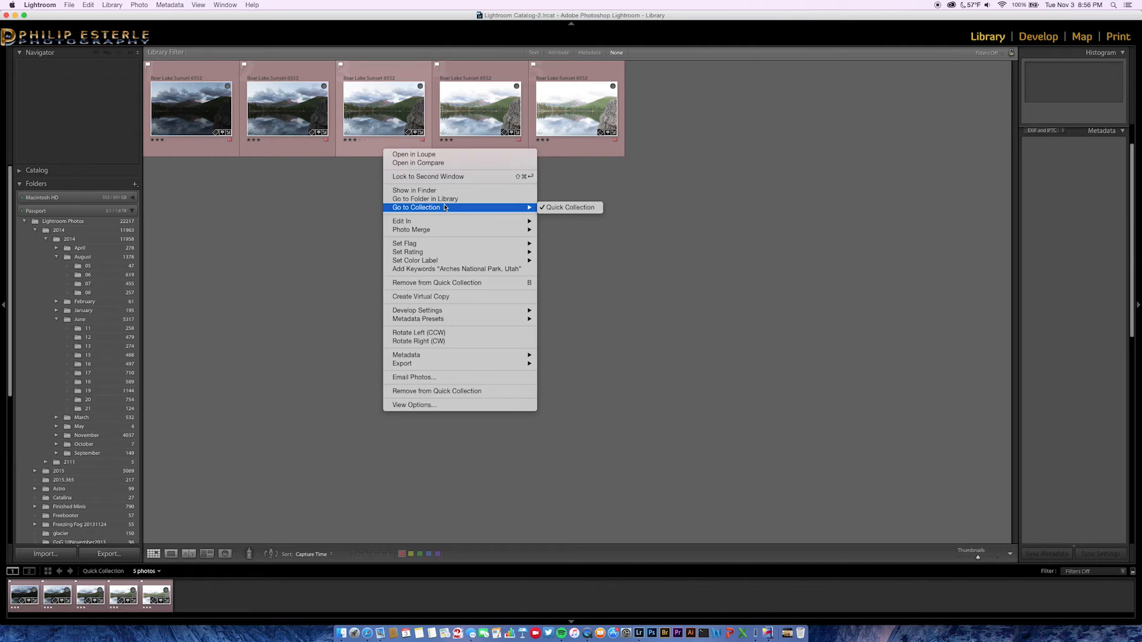
left_click(448, 200)
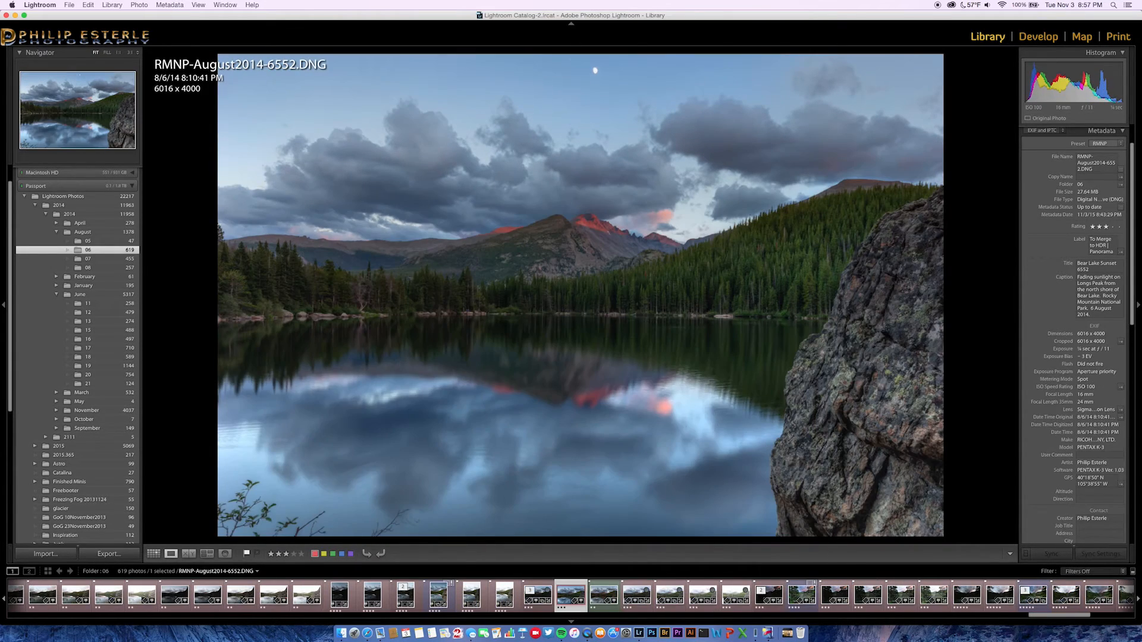
key("b")
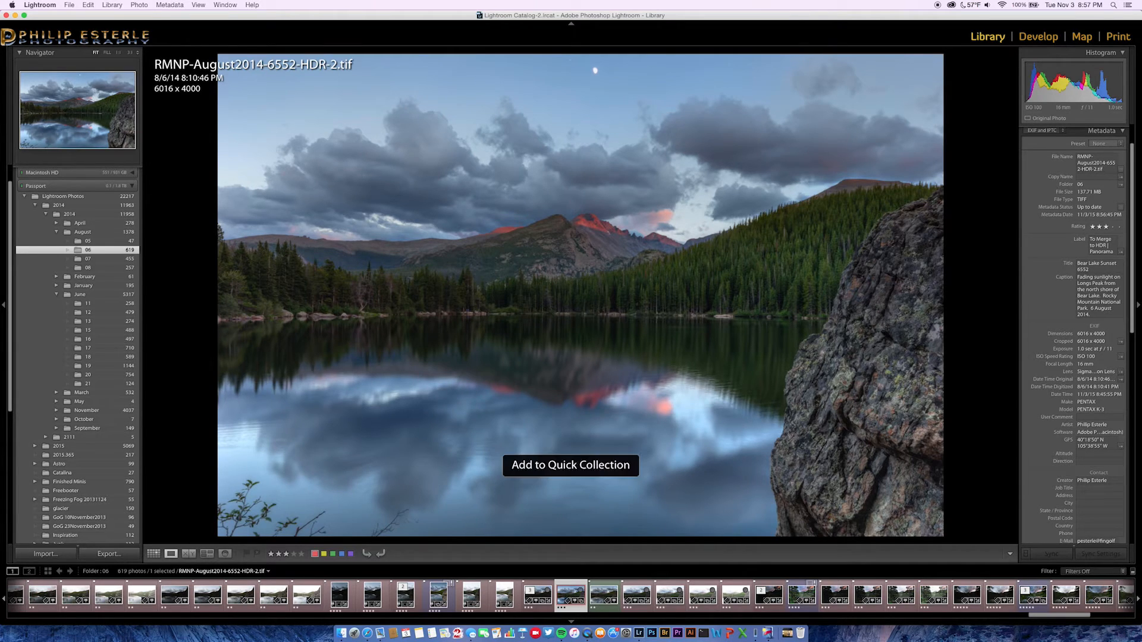
key("g")
key("super+b")
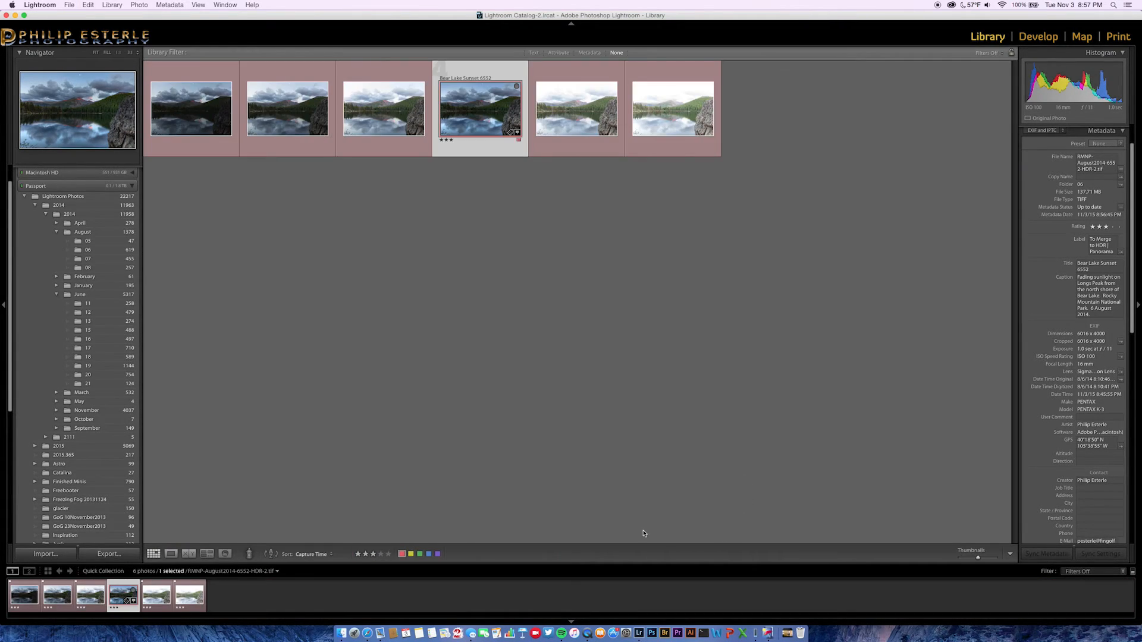
double_click(491, 146)
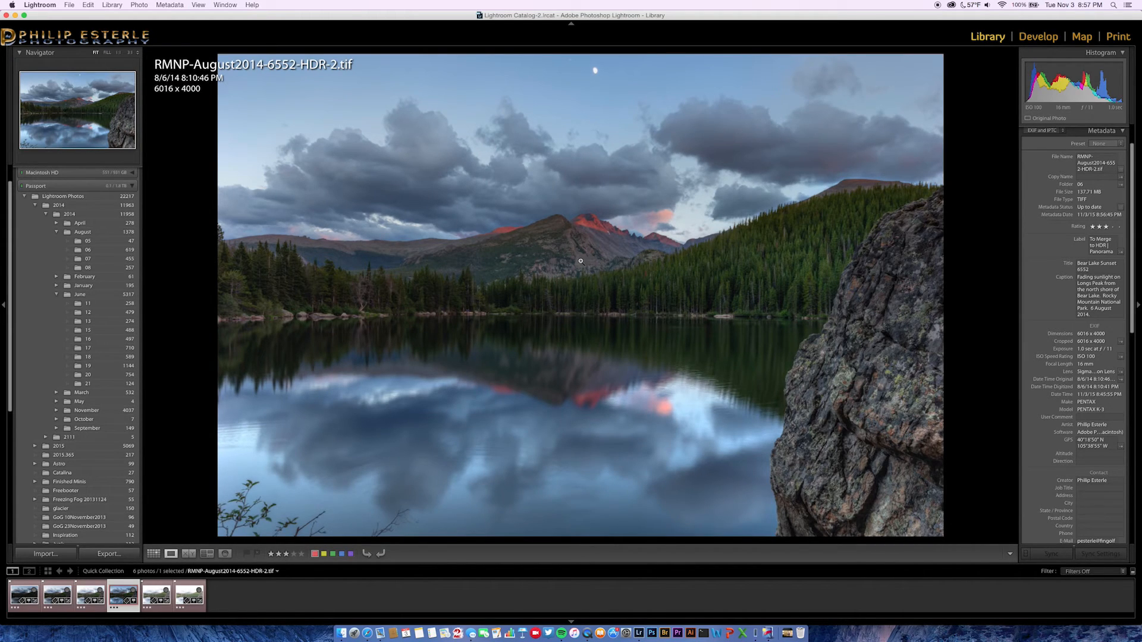
Zoom the HDR photo to 1:1 on the clouds and pan across the upper clouds.
left_click(879, 82)
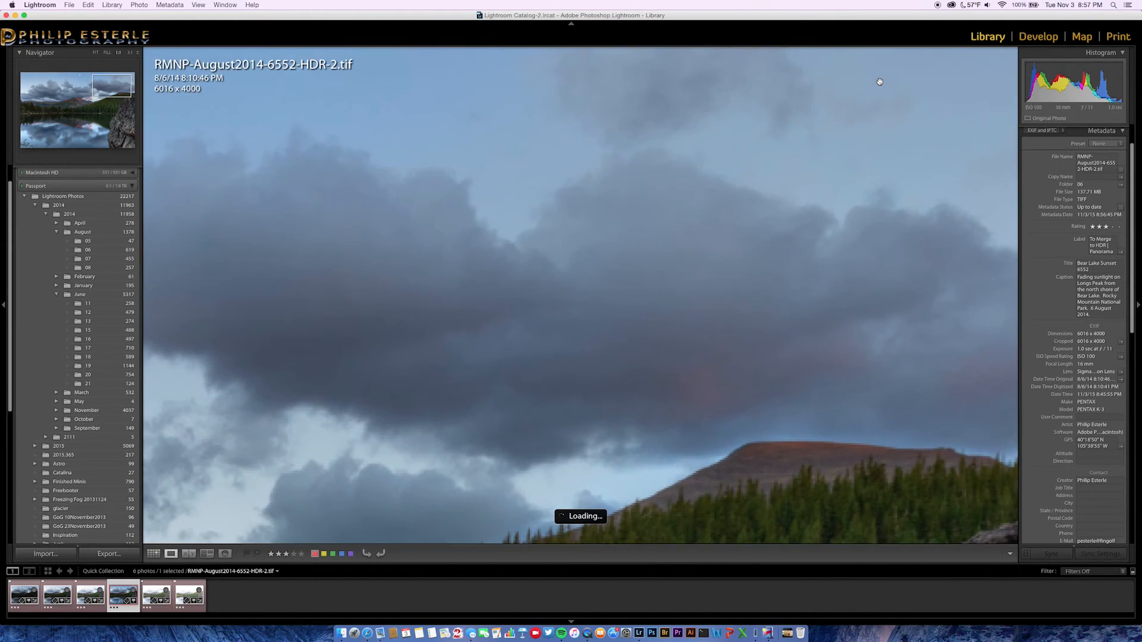
left_click_drag(789, 148, 694, 370)
left_click(770, 326)
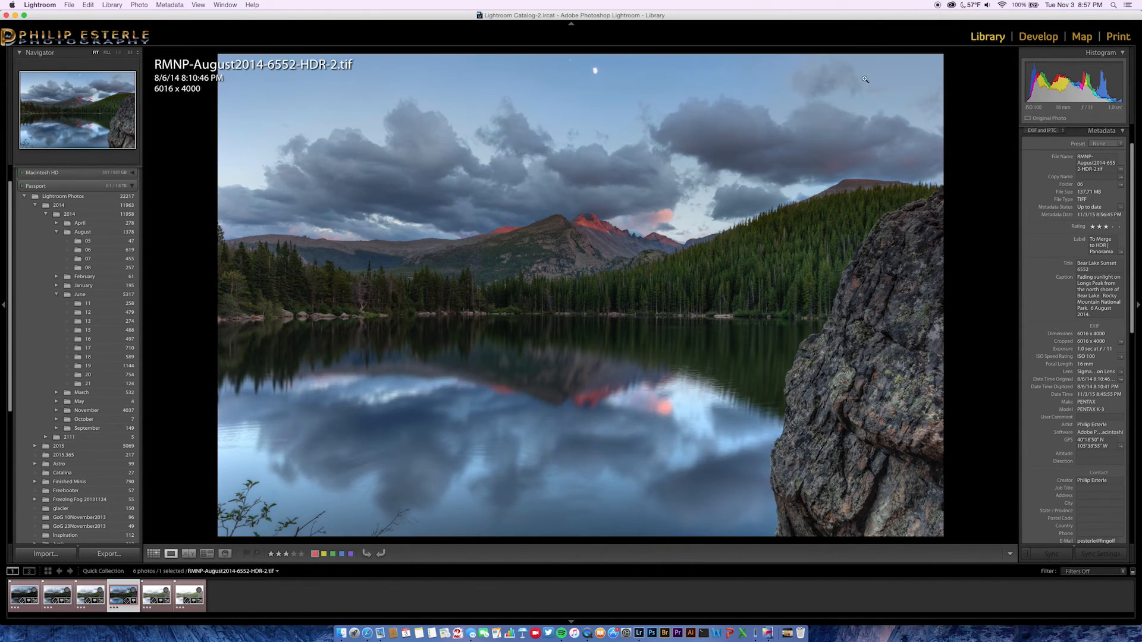
left_click(315, 125)
left_click(334, 147)
left_click(377, 174)
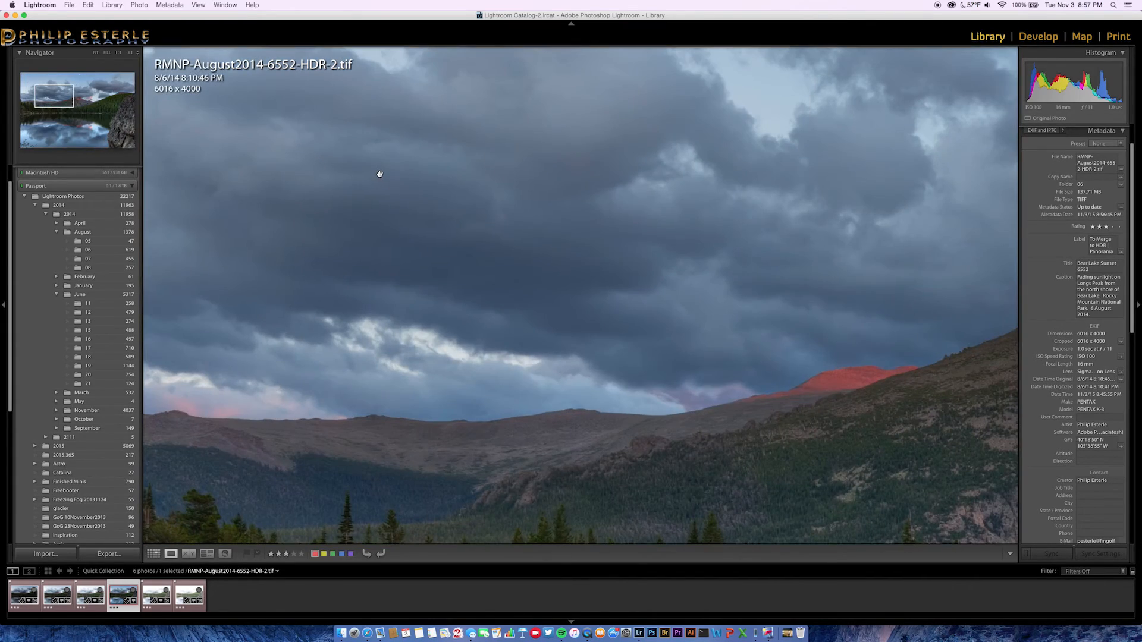
left_click(384, 169)
left_click(390, 157)
left_click_drag(392, 155, 510, 268)
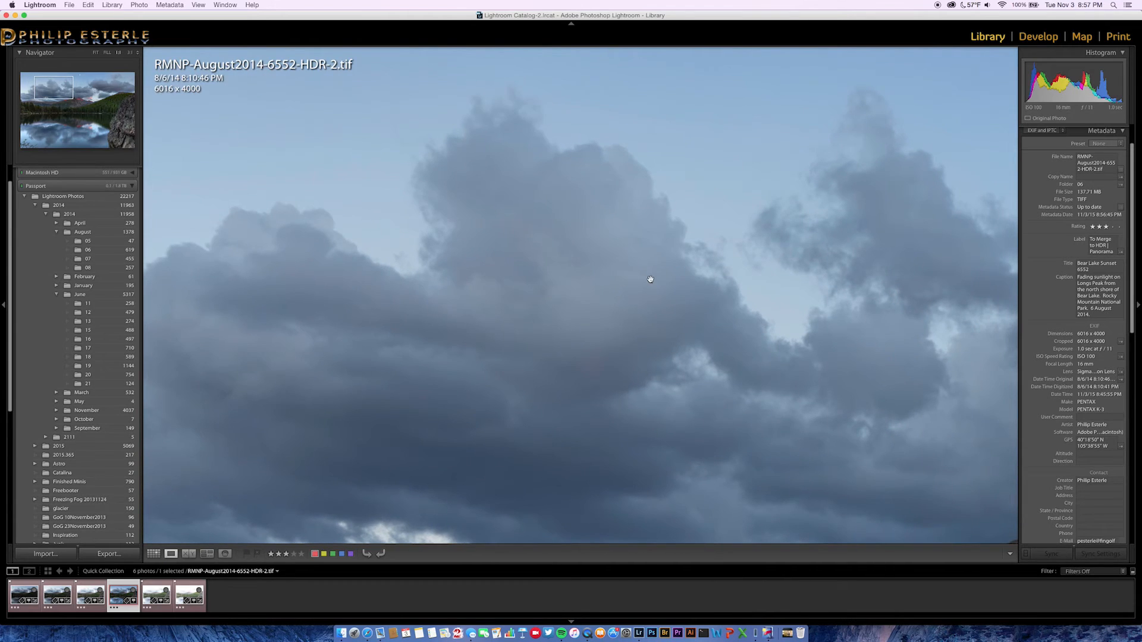
left_click(650, 280)
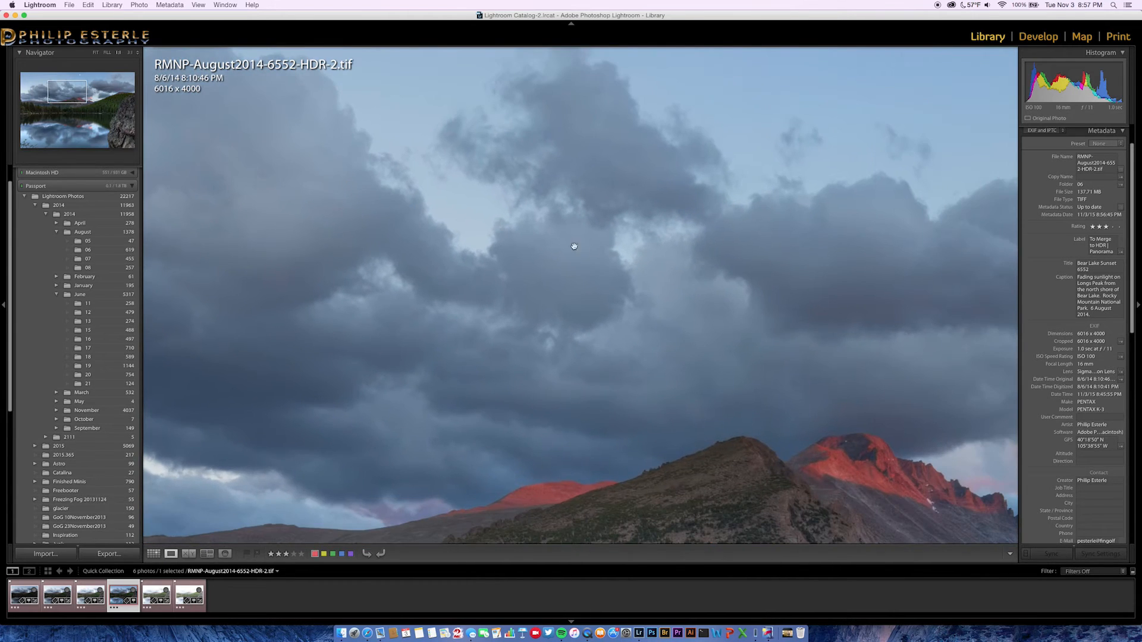
left_click(586, 374)
Pan to the moon and the photo's left edge, then check the tree line at full size.
left_click_drag(545, 284, 689, 427)
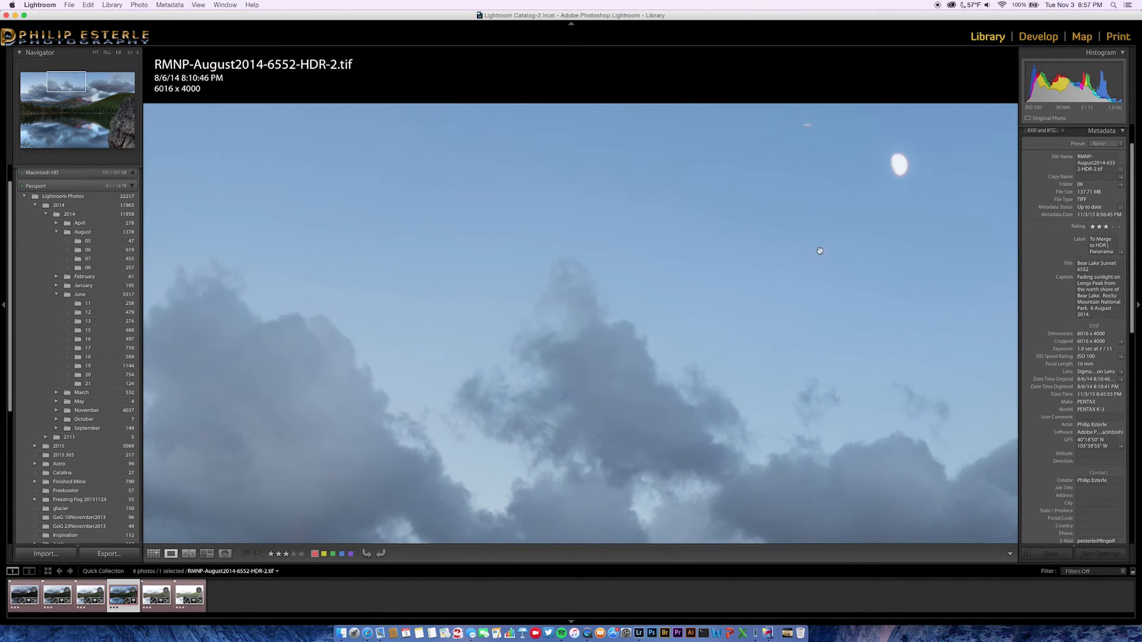
left_click_drag(604, 275, 815, 312)
left_click_drag(658, 295, 850, 300)
left_click_drag(648, 283, 887, 264)
left_click_drag(550, 299, 649, 291)
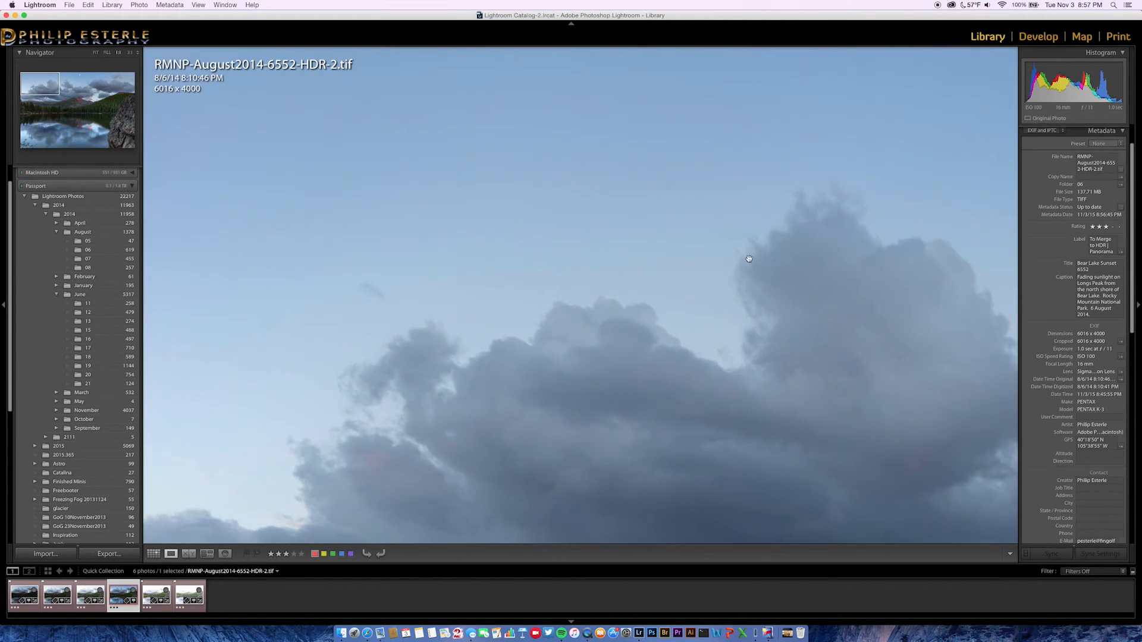
left_click_drag(749, 259, 565, 270)
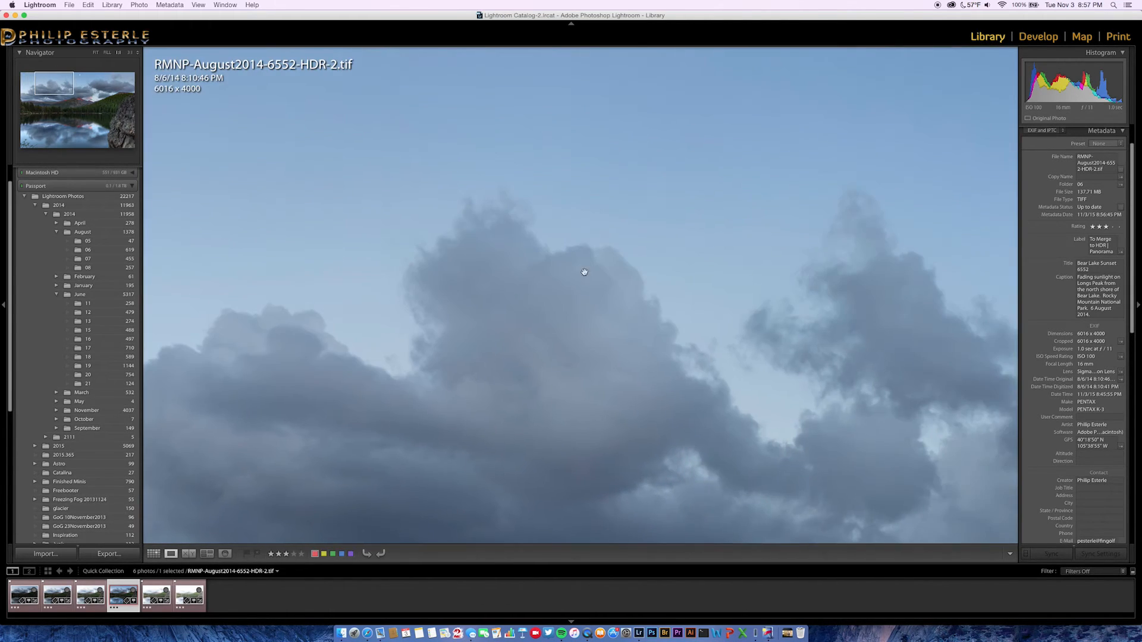
left_click(694, 294)
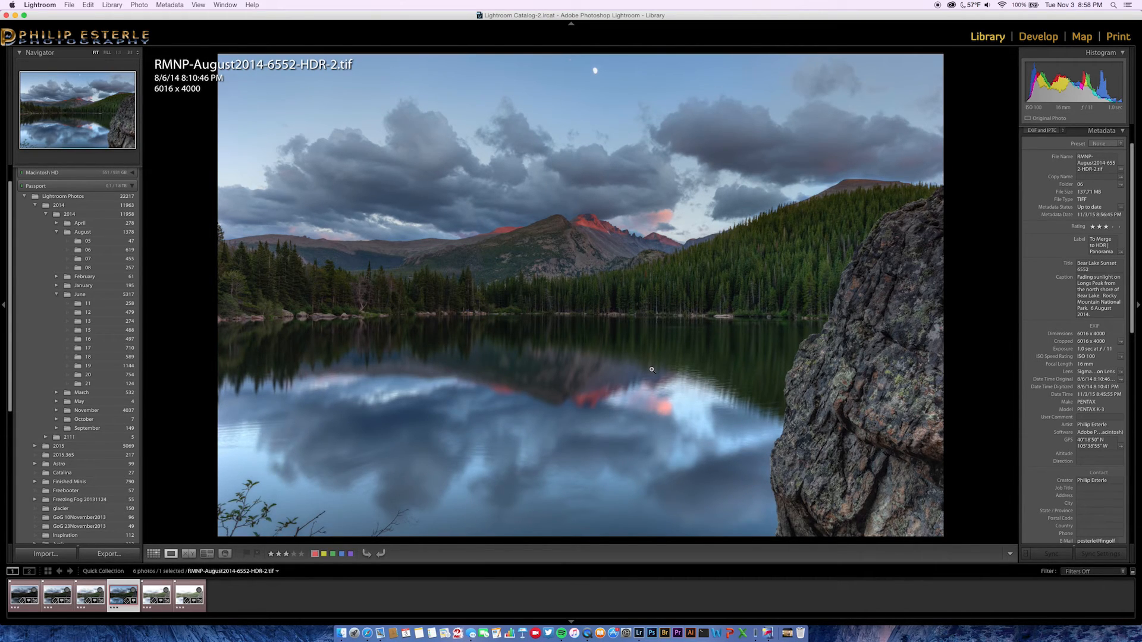
left_click(546, 310)
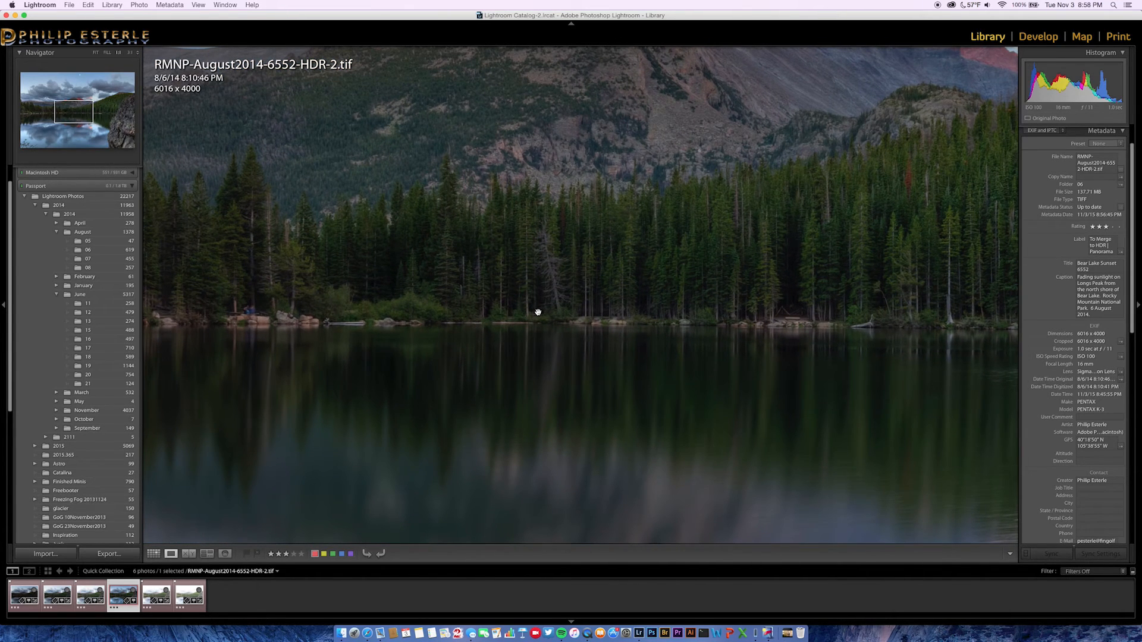
left_click(537, 312)
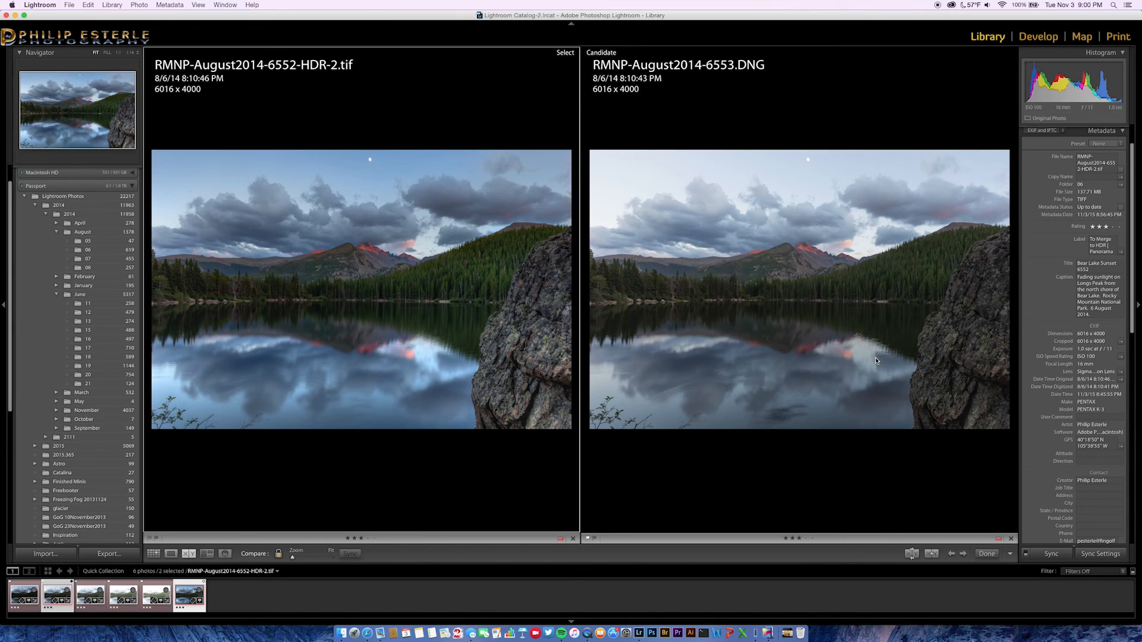
Zoom both compared photos to 1:16 and back to Fit, then return to the single HDR photo in Loupe.
left_click(450, 311)
left_click(421, 311)
key("e")
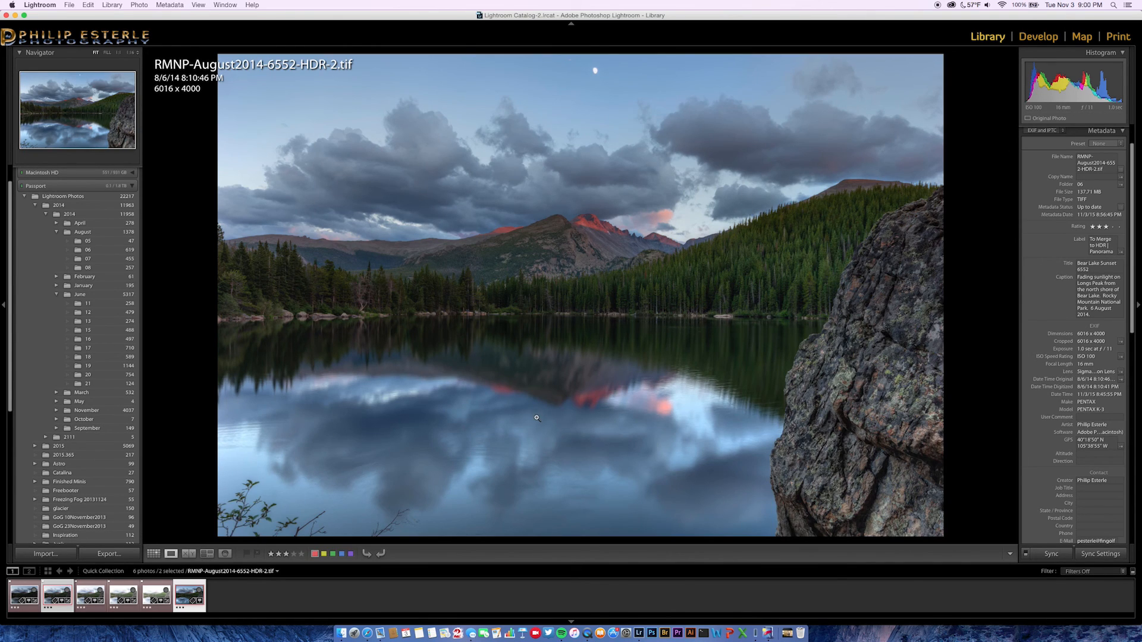